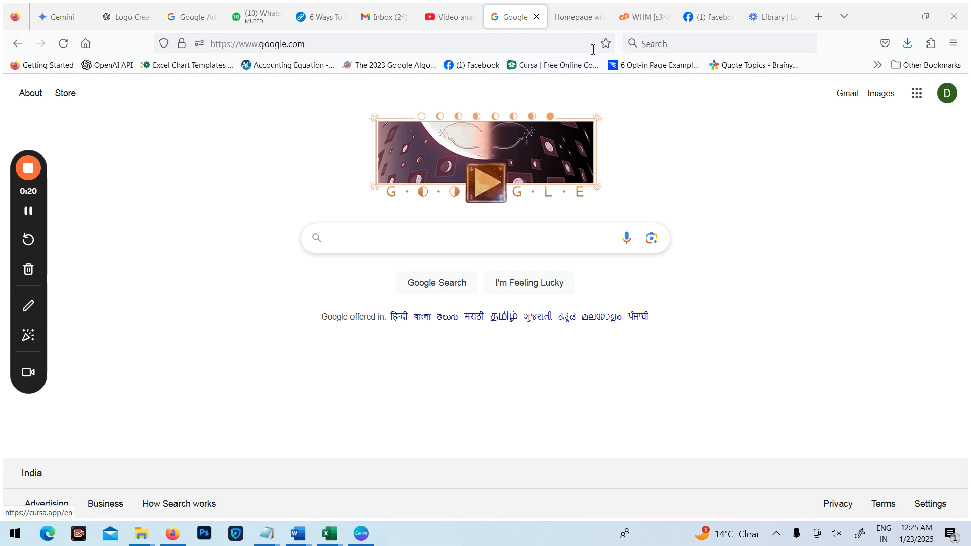
- Switch to the affiliatemarketing.work site, go to its /wp-admin/ address and log in with the prefilled credentials
{"action": "left_click", "coordinate": [581, 22]}
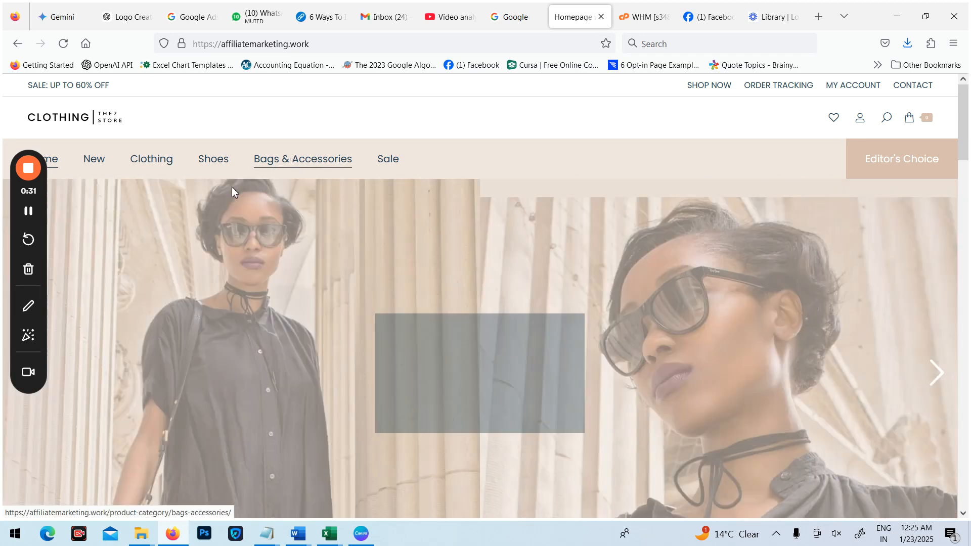
{"action": "mouse_move", "coordinate": [293, 159]}
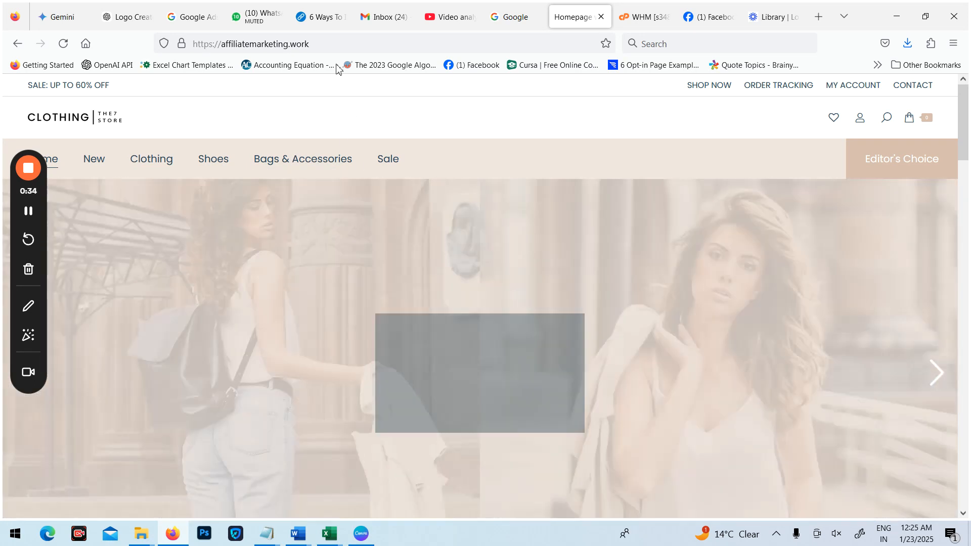
{"action": "left_click", "coordinate": [336, 44]}
{"action": "left_click", "coordinate": [362, 44]}
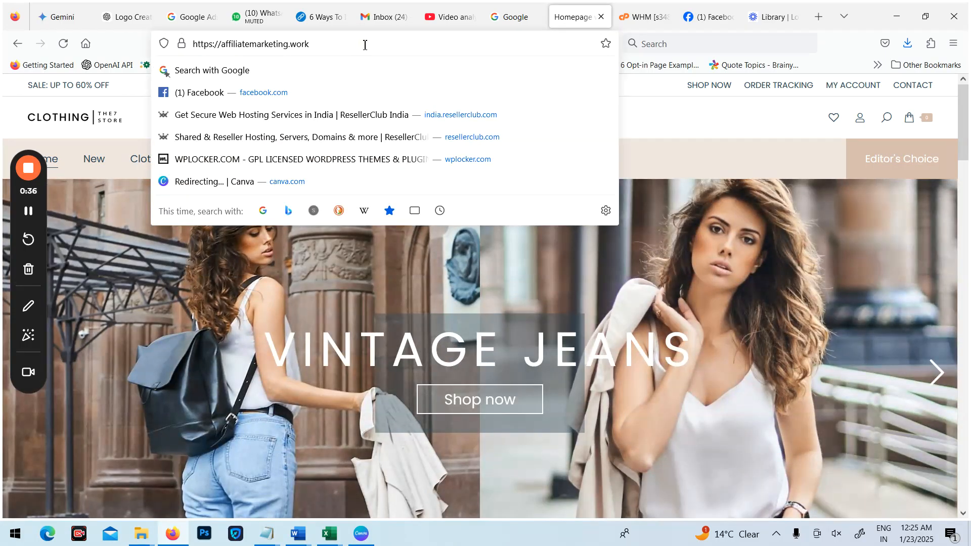
{"action": "type", "text": "/wp-admin/"}
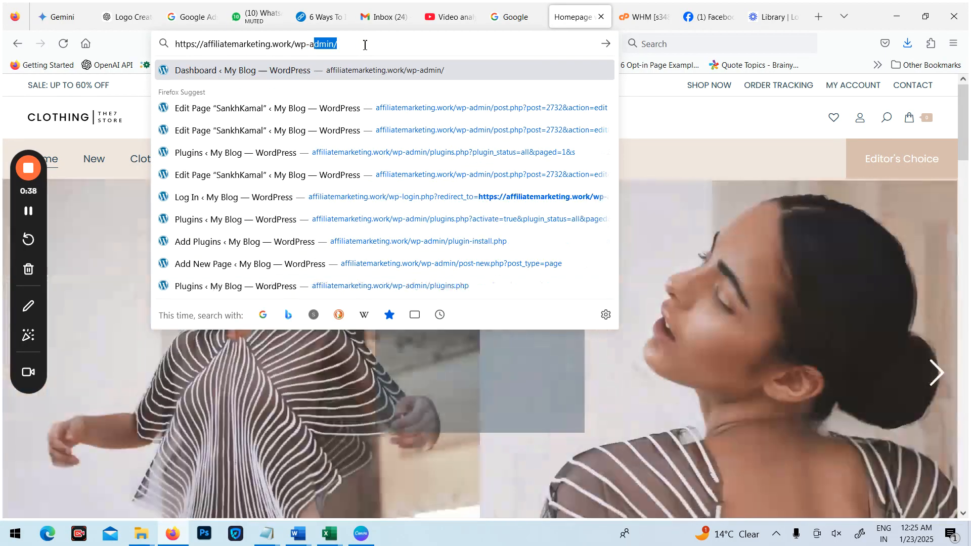
{"action": "key", "text": "Return"}
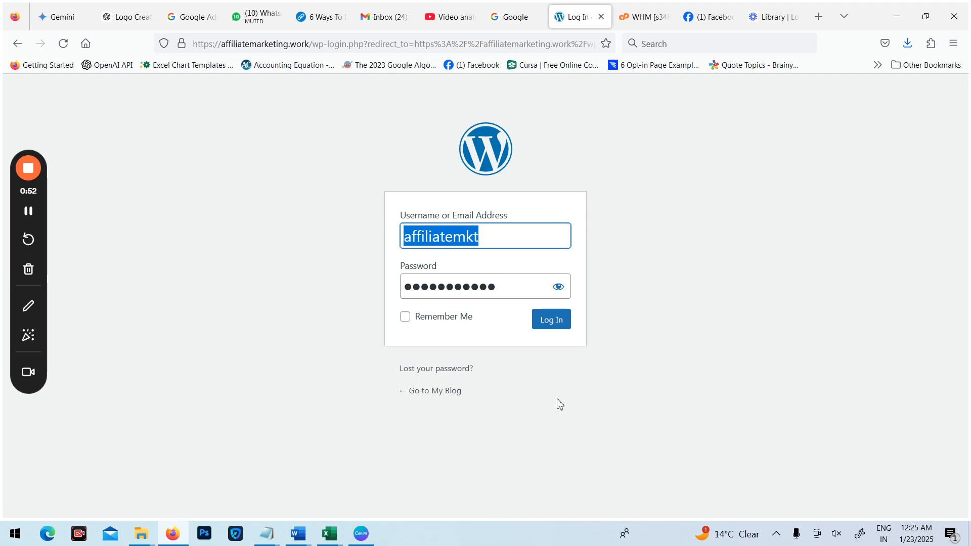
{"action": "left_click", "coordinate": [554, 326]}
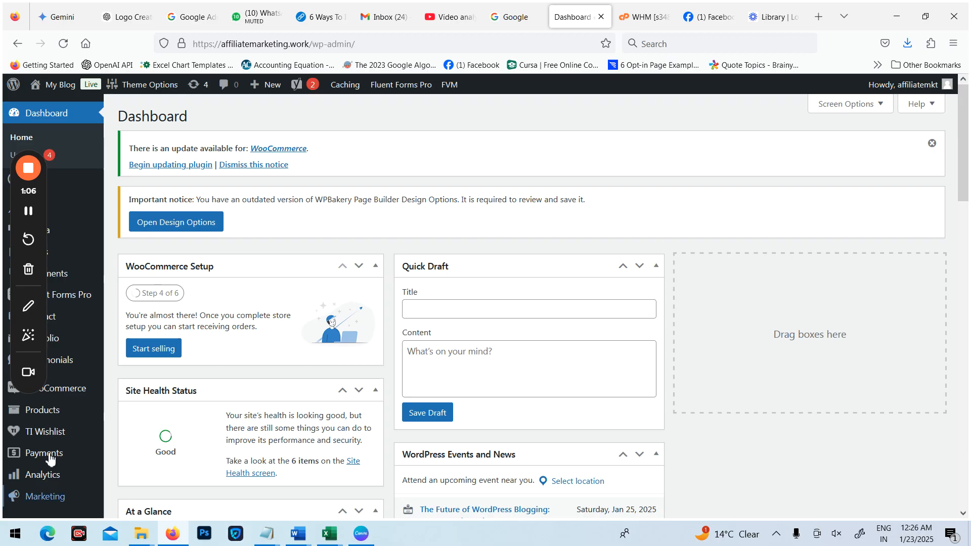
- Start adding a new product to the store and dismiss the WooCommerce update notice
{"action": "mouse_move", "coordinate": [47, 417]}
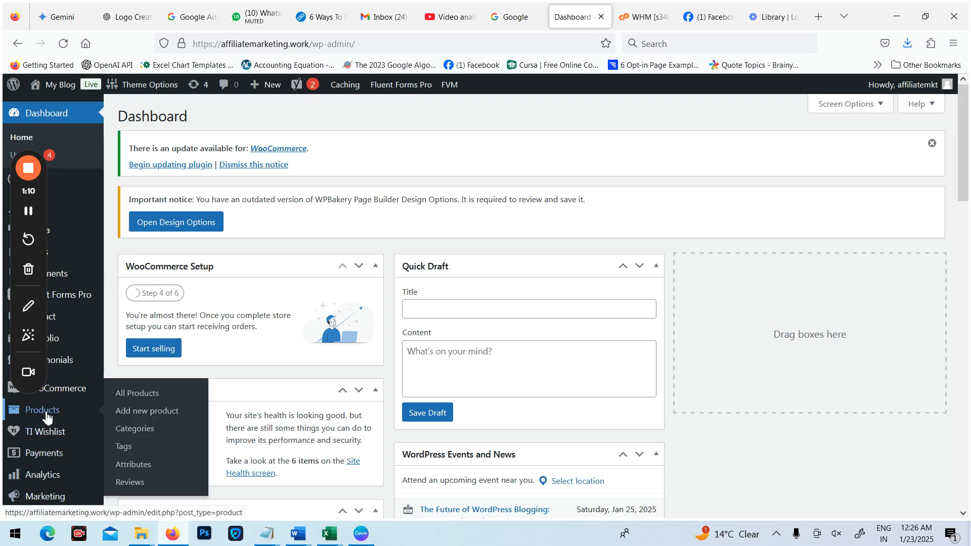
{"action": "left_click", "coordinate": [172, 417]}
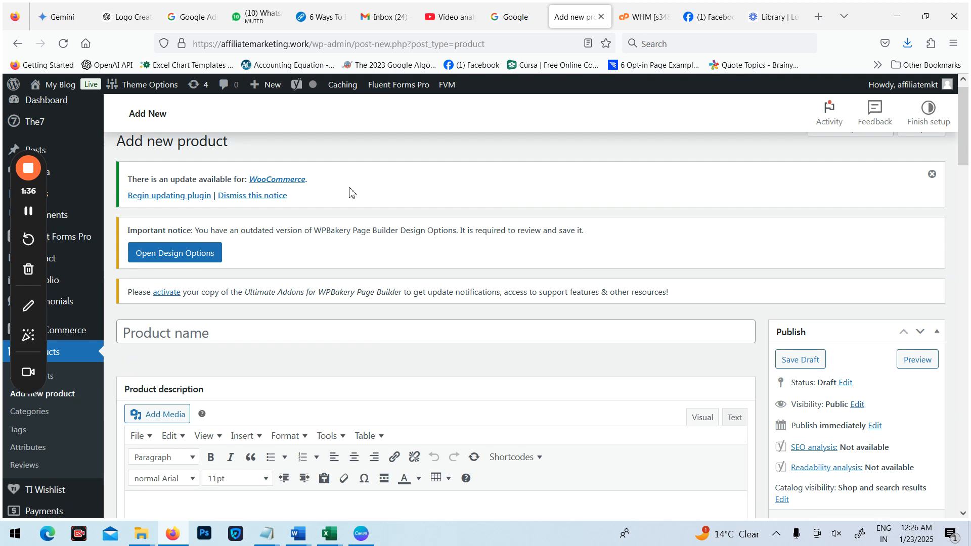
{"action": "left_click", "coordinate": [932, 174]}
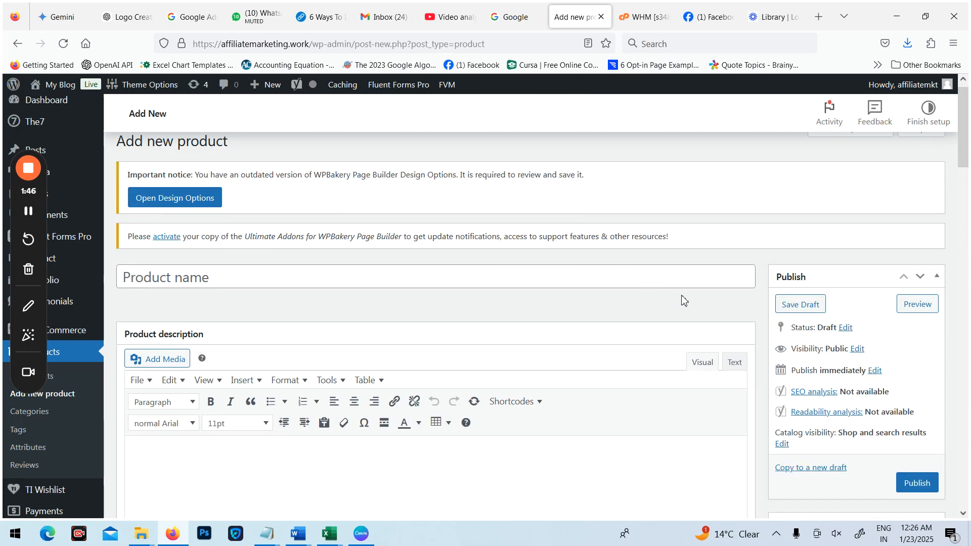
- Examine the new product form's name, description, publishing, image, gallery, category and tag sections
{"action": "scroll", "coordinate": [683, 301], "scroll_direction": "down", "scroll_amount": 4}
{"action": "scroll", "coordinate": [683, 300], "scroll_direction": "up", "scroll_amount": 2}
{"action": "scroll", "coordinate": [682, 300], "scroll_direction": "down", "scroll_amount": 1}
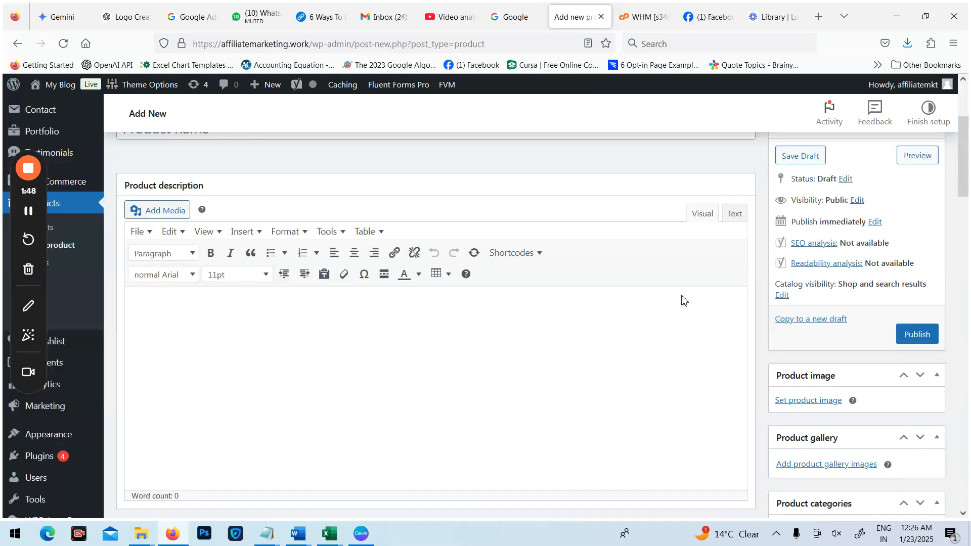
{"action": "scroll", "coordinate": [683, 300], "scroll_direction": "up", "scroll_amount": 3}
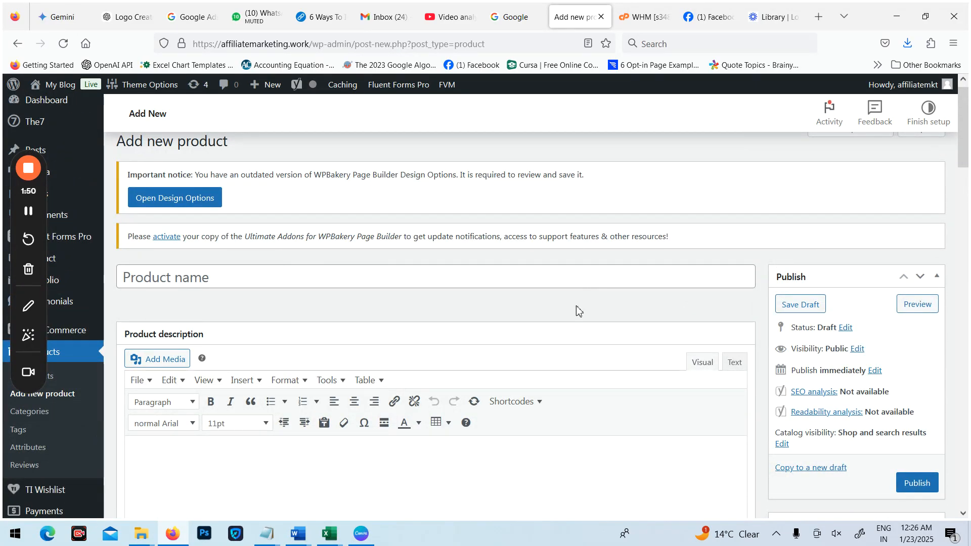
{"action": "left_click", "coordinate": [335, 275]}
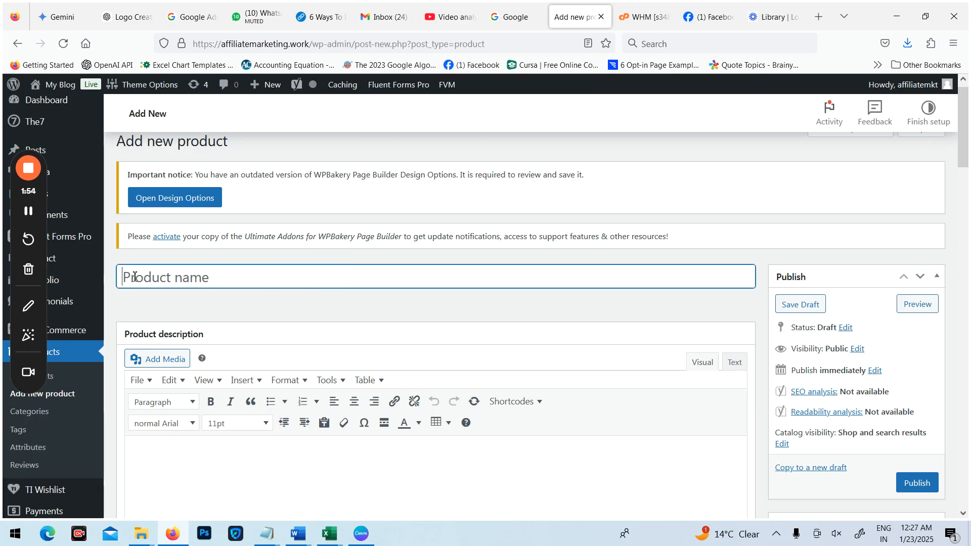
{"action": "scroll", "coordinate": [298, 297], "scroll_direction": "down", "scroll_amount": 2}
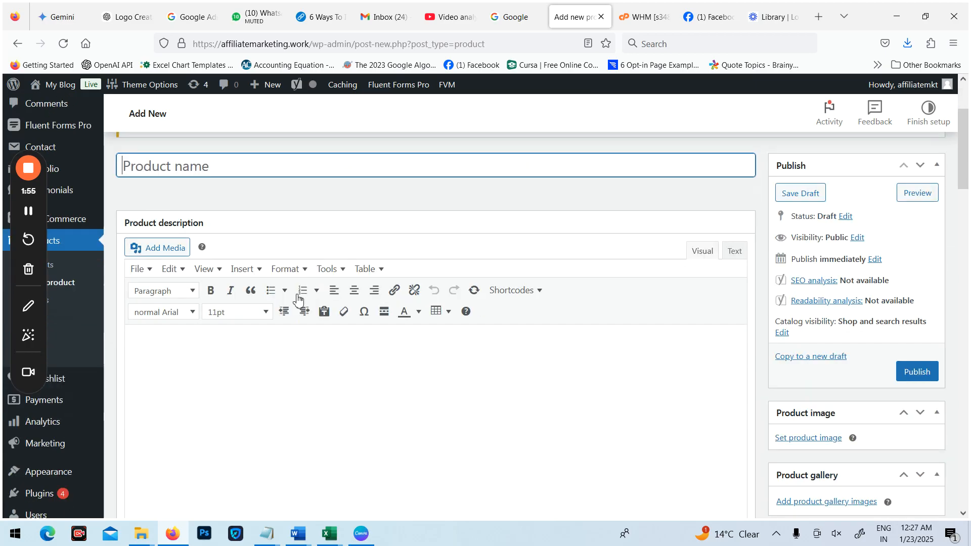
{"action": "left_click", "coordinate": [237, 367]}
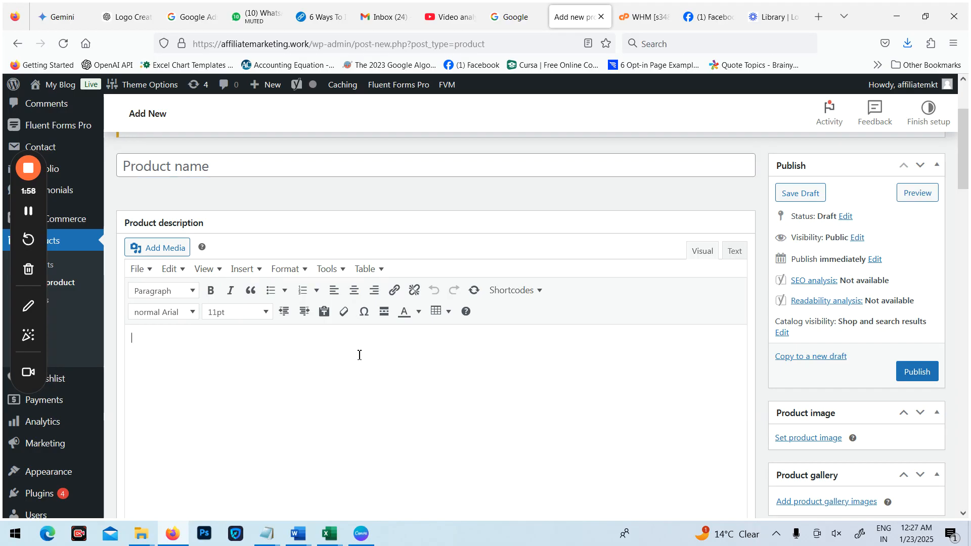
{"action": "scroll", "coordinate": [358, 356], "scroll_direction": "down", "scroll_amount": 2}
{"action": "scroll", "coordinate": [791, 334], "scroll_direction": "down", "scroll_amount": 2}
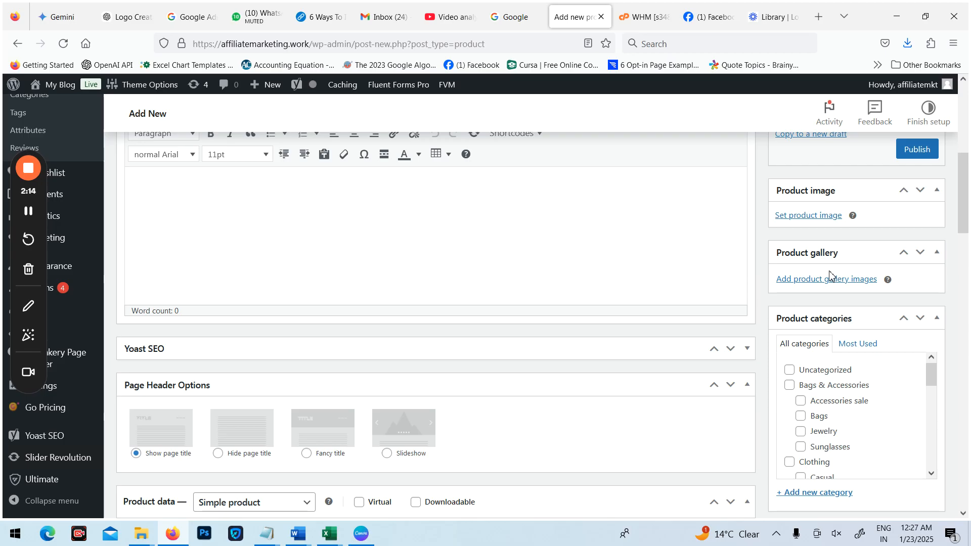
{"action": "scroll", "coordinate": [829, 275], "scroll_direction": "down", "scroll_amount": 2}
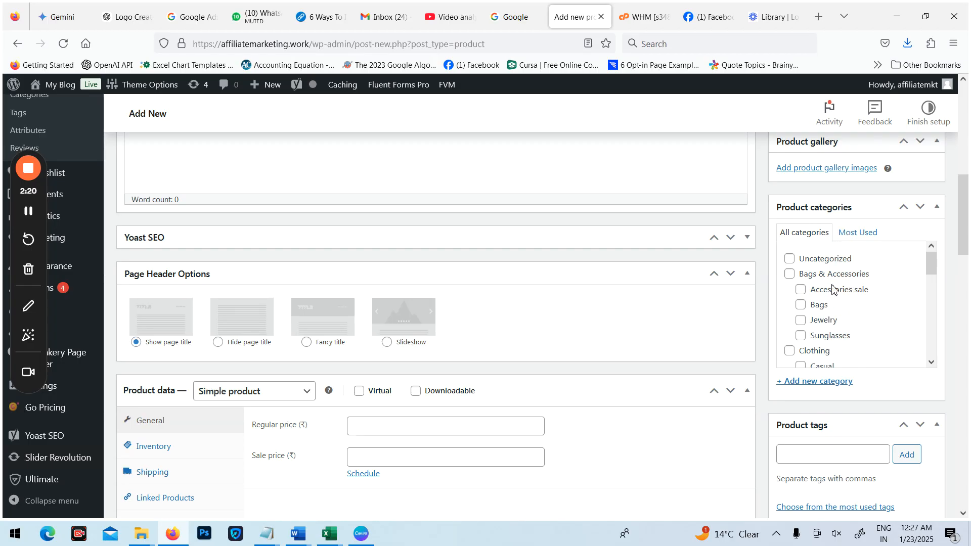
{"action": "scroll", "coordinate": [841, 309], "scroll_direction": "down", "scroll_amount": 4}
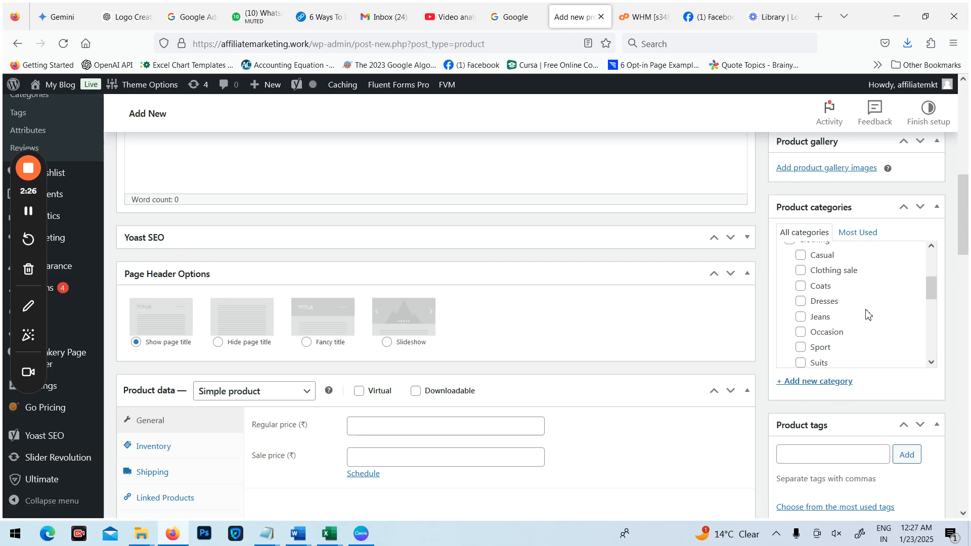
{"action": "scroll", "coordinate": [867, 313], "scroll_direction": "down", "scroll_amount": 4}
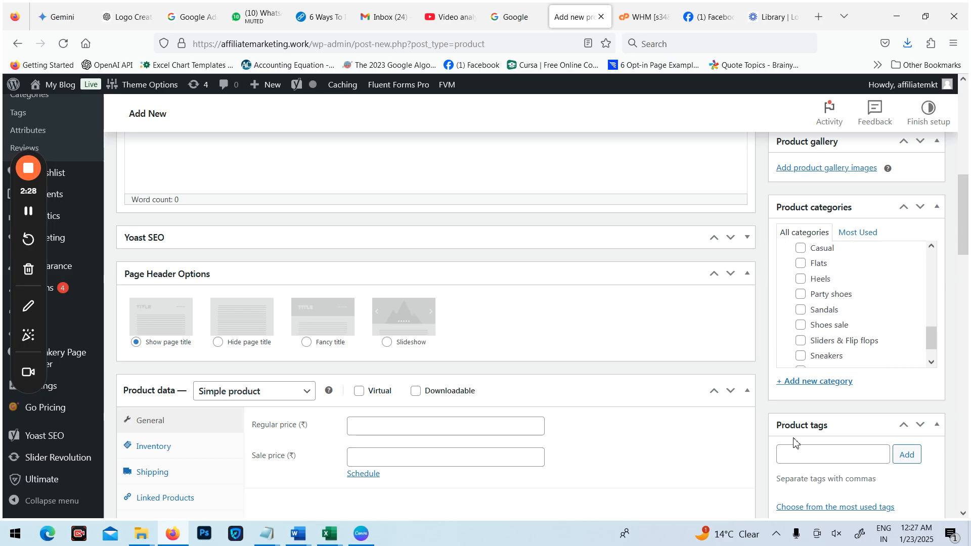
{"action": "scroll", "coordinate": [823, 426], "scroll_direction": "down", "scroll_amount": 2}
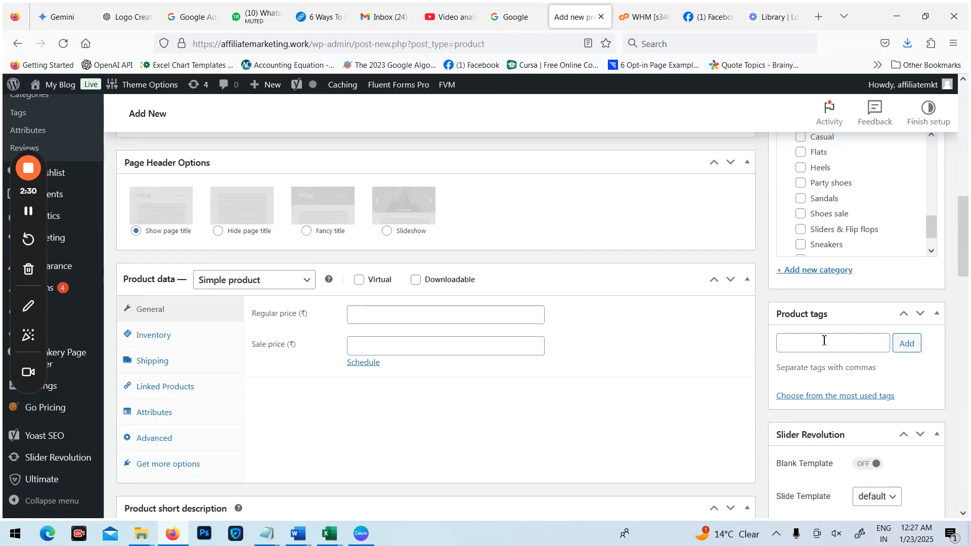
- Set the product page's sidebar position to Disabled in the Sidebar Options
{"action": "scroll", "coordinate": [840, 336], "scroll_direction": "down", "scroll_amount": 4}
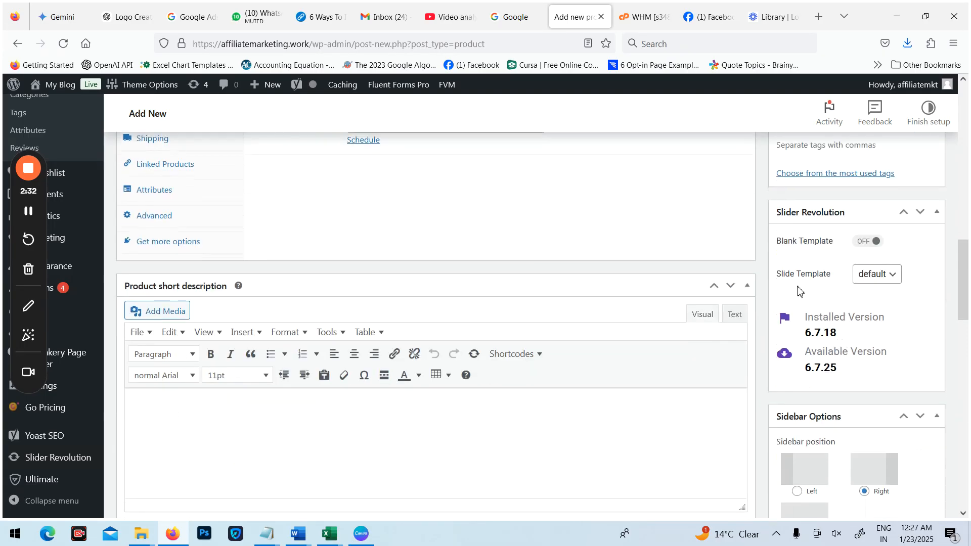
{"action": "scroll", "coordinate": [857, 321], "scroll_direction": "down", "scroll_amount": 4}
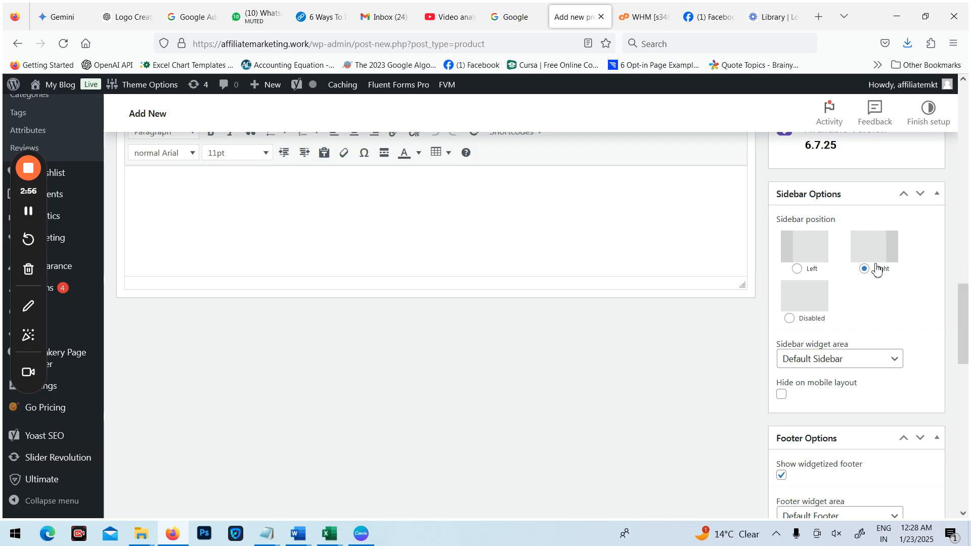
{"action": "left_click", "coordinate": [789, 319]}
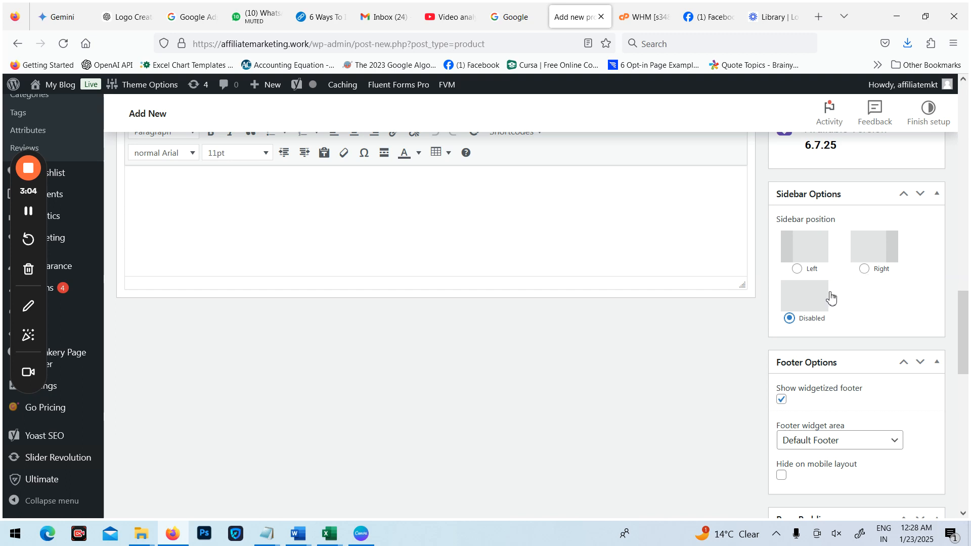
- Review the product form's footer options, page paddings, product data and short description sections
{"action": "scroll", "coordinate": [830, 298], "scroll_direction": "down", "scroll_amount": 4}
{"action": "scroll", "coordinate": [789, 303], "scroll_direction": "up", "scroll_amount": 2}
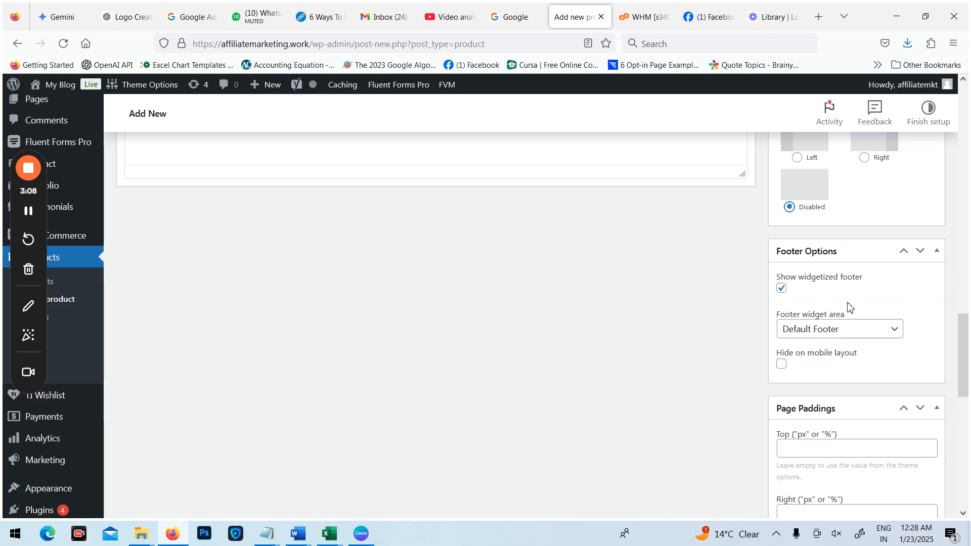
{"action": "scroll", "coordinate": [849, 306], "scroll_direction": "down", "scroll_amount": 10}
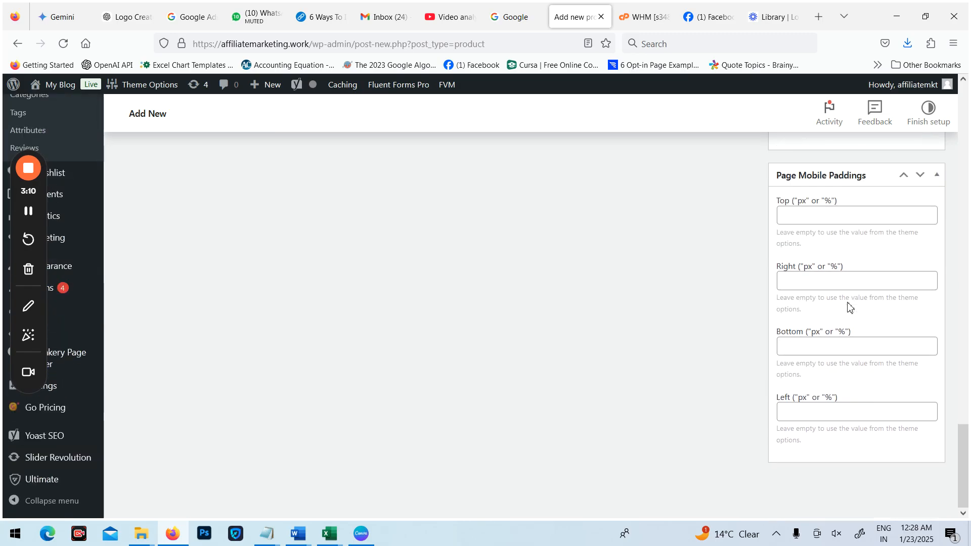
{"action": "scroll", "coordinate": [849, 307], "scroll_direction": "up", "scroll_amount": 10}
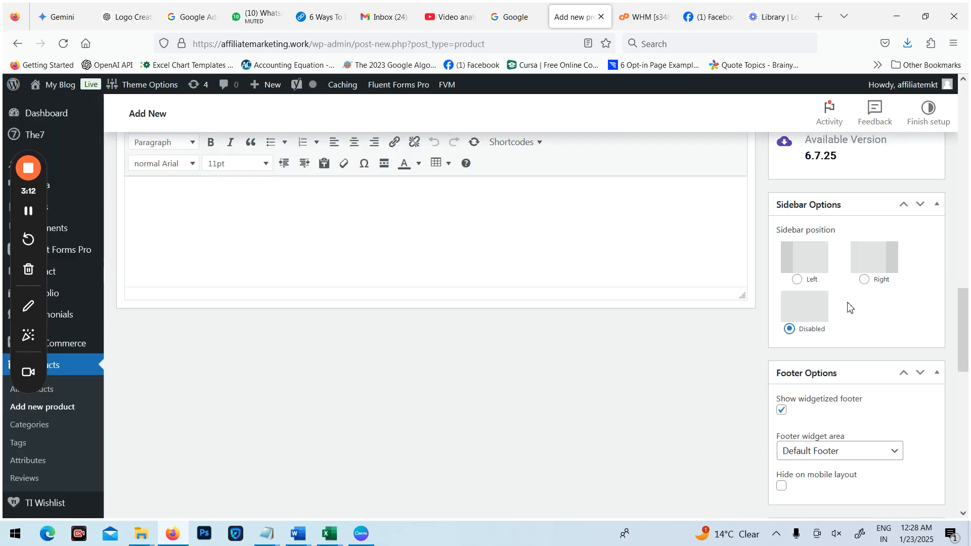
{"action": "scroll", "coordinate": [844, 304], "scroll_direction": "up", "scroll_amount": 5}
{"action": "scroll", "coordinate": [849, 308], "scroll_direction": "down", "scroll_amount": 4}
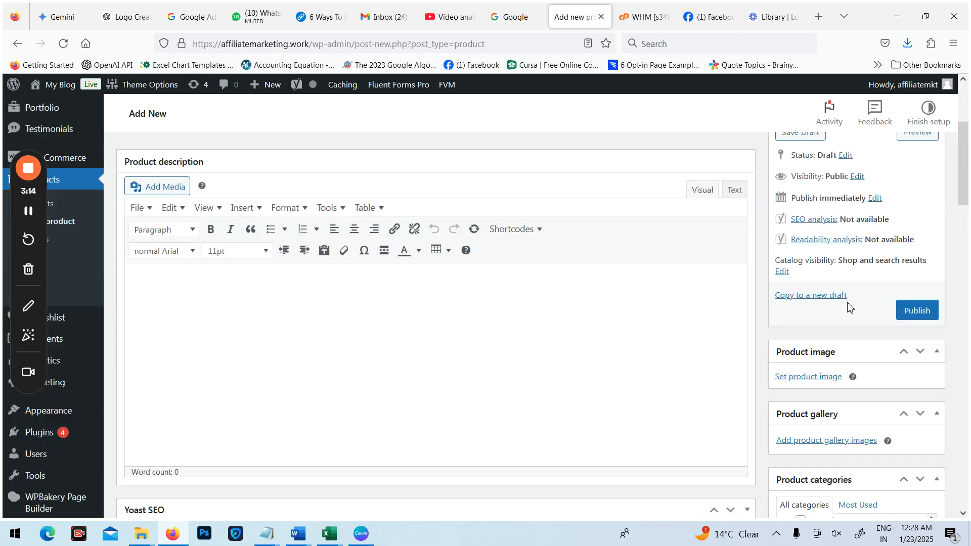
{"action": "scroll", "coordinate": [433, 293], "scroll_direction": "down", "scroll_amount": 2}
{"action": "scroll", "coordinate": [433, 292], "scroll_direction": "down", "scroll_amount": 7}
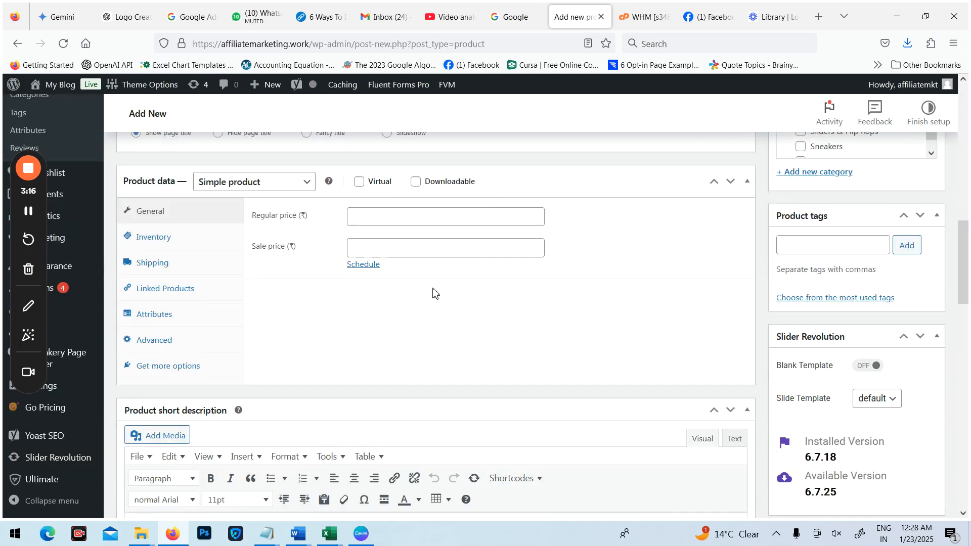
{"action": "scroll", "coordinate": [433, 292], "scroll_direction": "up", "scroll_amount": 2}
{"action": "scroll", "coordinate": [361, 296], "scroll_direction": "down", "scroll_amount": 4}
{"action": "scroll", "coordinate": [346, 298], "scroll_direction": "up", "scroll_amount": 2}
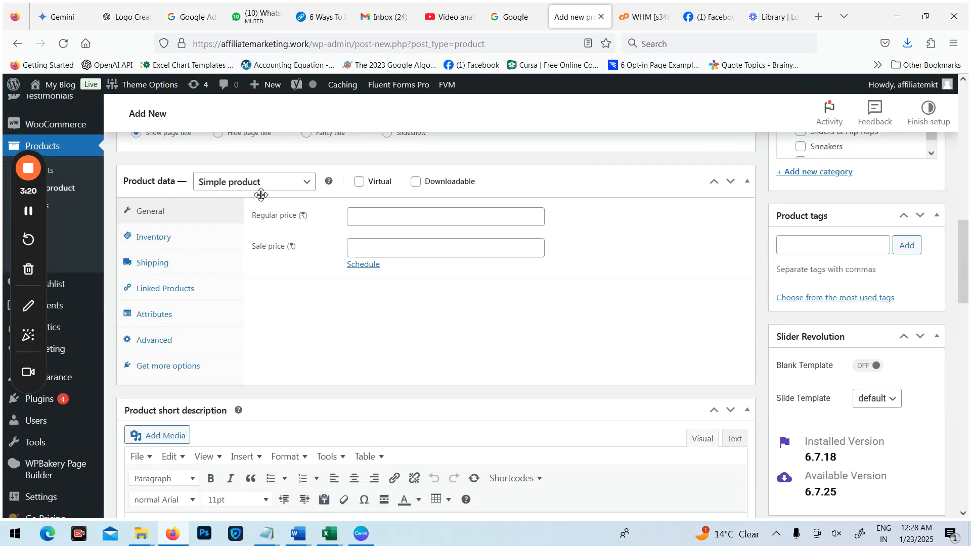
{"action": "scroll", "coordinate": [330, 277], "scroll_direction": "down", "scroll_amount": 4}
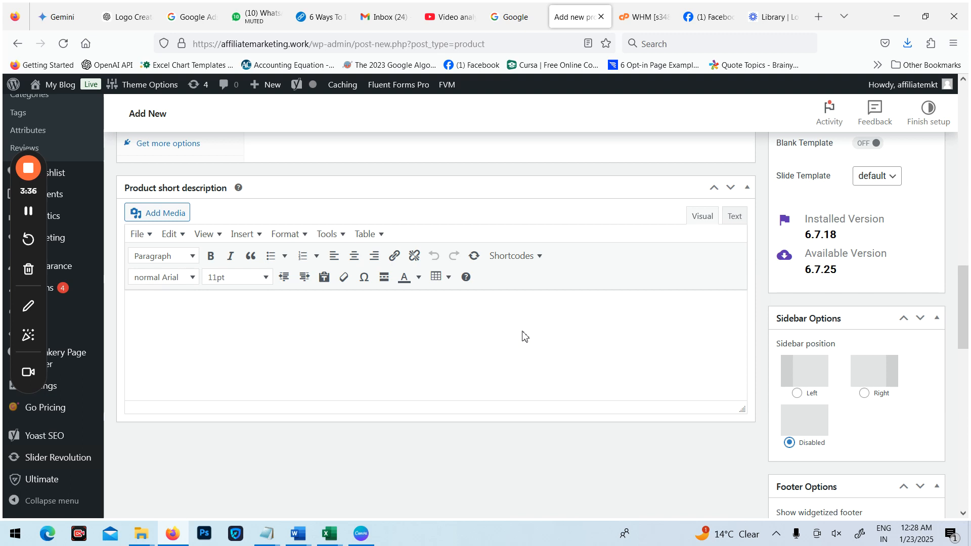
{"action": "scroll", "coordinate": [525, 338], "scroll_direction": "up", "scroll_amount": 15}
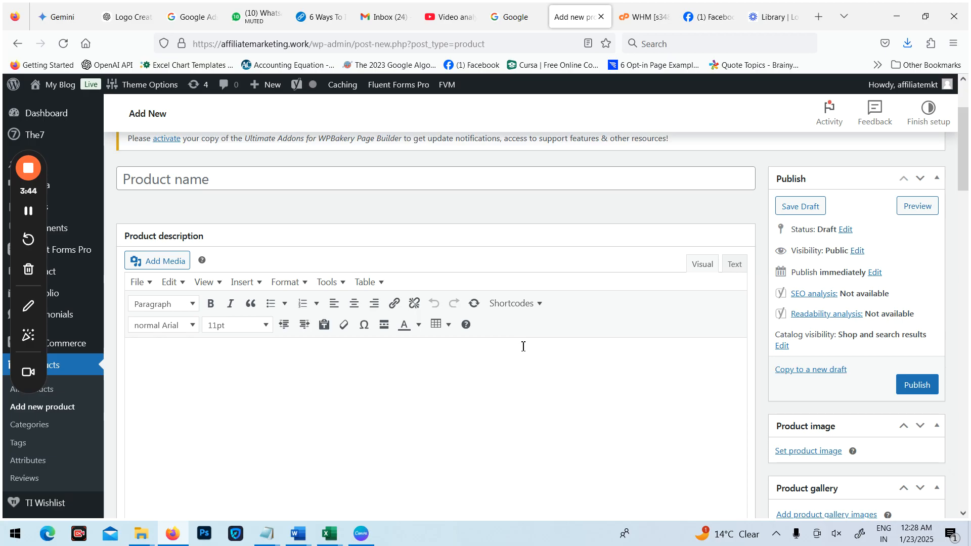
- Open amazon.in in a new browser tab and browse the product recommendations on its homepage
{"action": "left_click", "coordinate": [821, 17]}
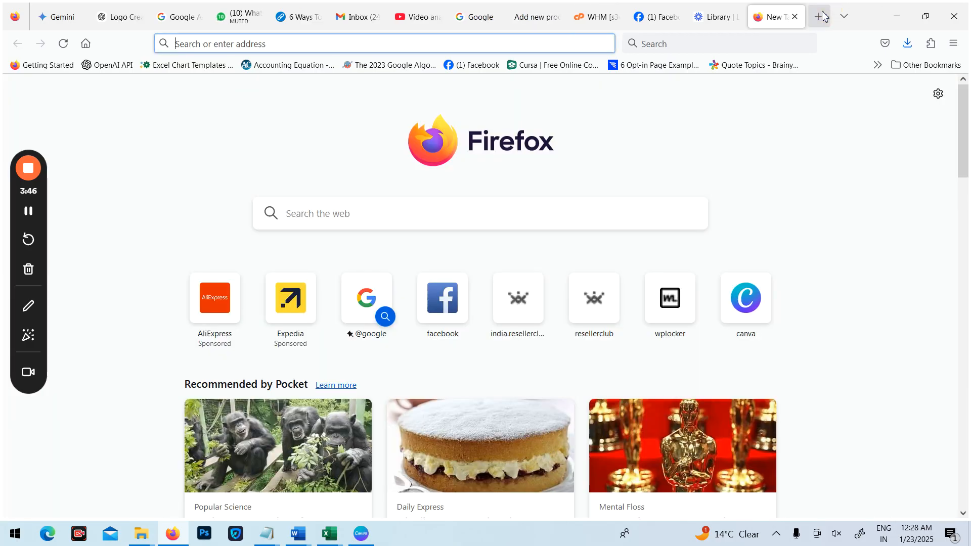
{"action": "type", "text": "amazon.in/"}
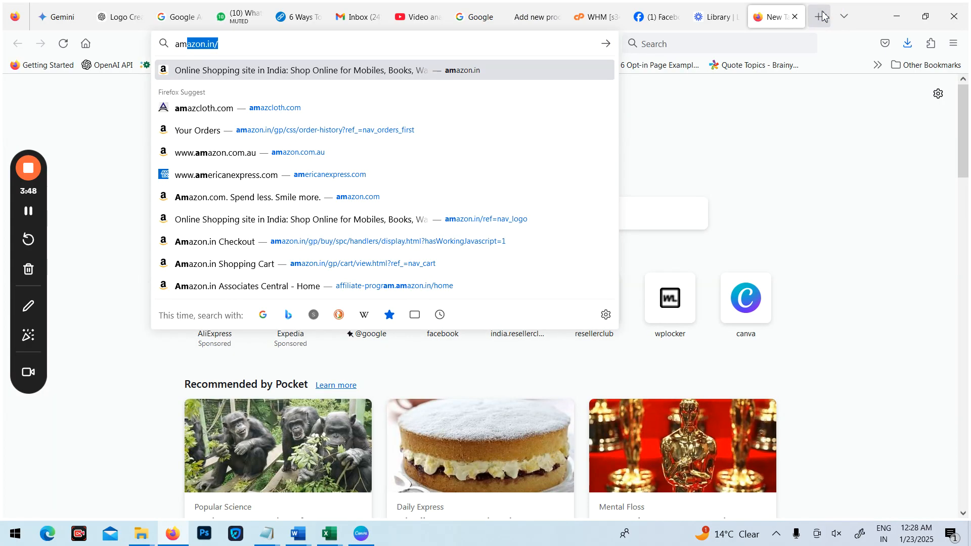
{"action": "key", "text": "Return"}
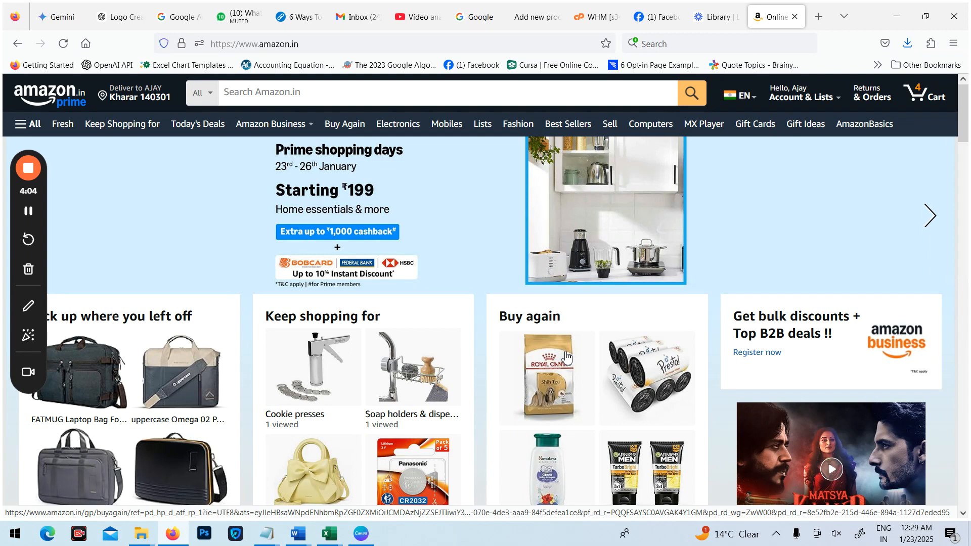
{"action": "scroll", "coordinate": [566, 356], "scroll_direction": "down", "scroll_amount": 15}
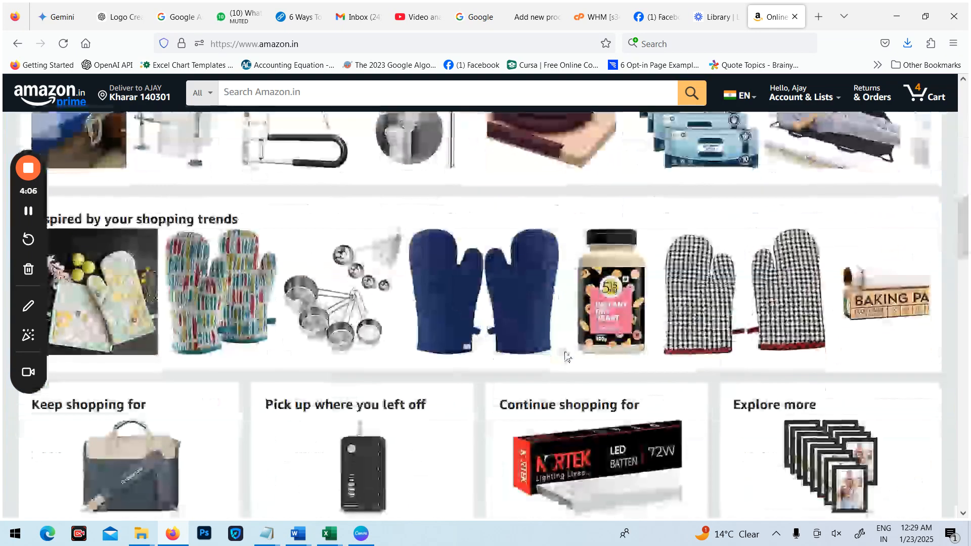
{"action": "scroll", "coordinate": [567, 354], "scroll_direction": "up", "scroll_amount": 2}
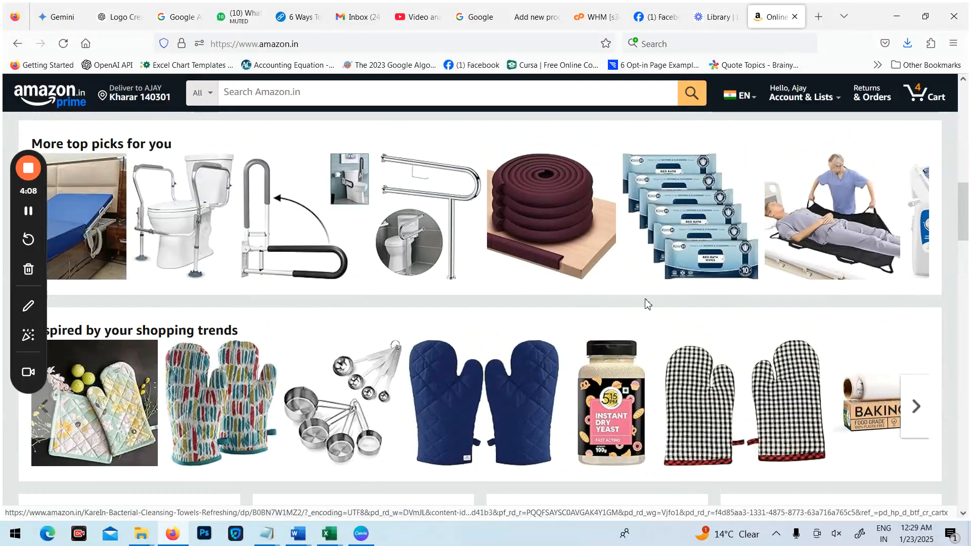
- Browse the homepage recommendations and open the patterned fleece-lined socks from the gift ideas inspired by shopping history
{"action": "scroll", "coordinate": [281, 287], "scroll_direction": "down", "scroll_amount": 6}
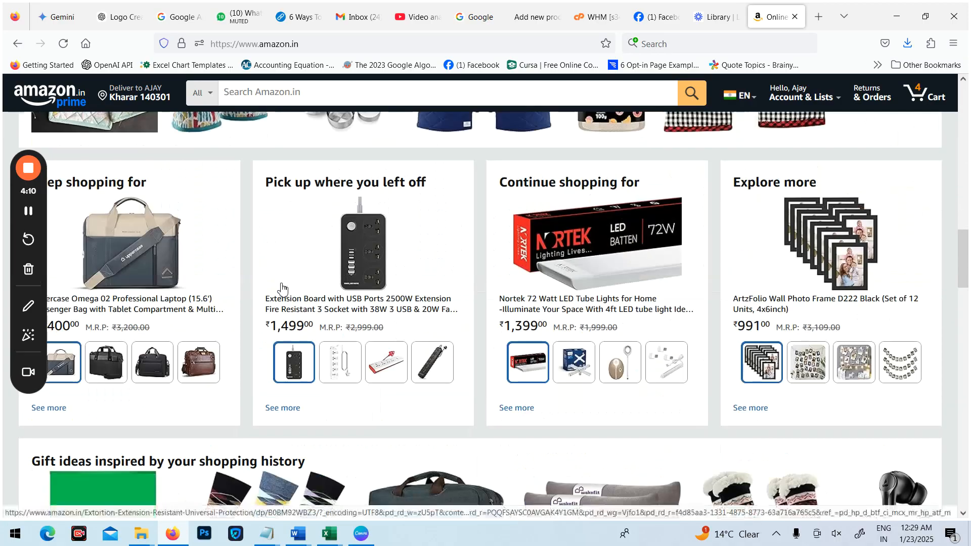
{"action": "scroll", "coordinate": [281, 288], "scroll_direction": "down", "scroll_amount": 9}
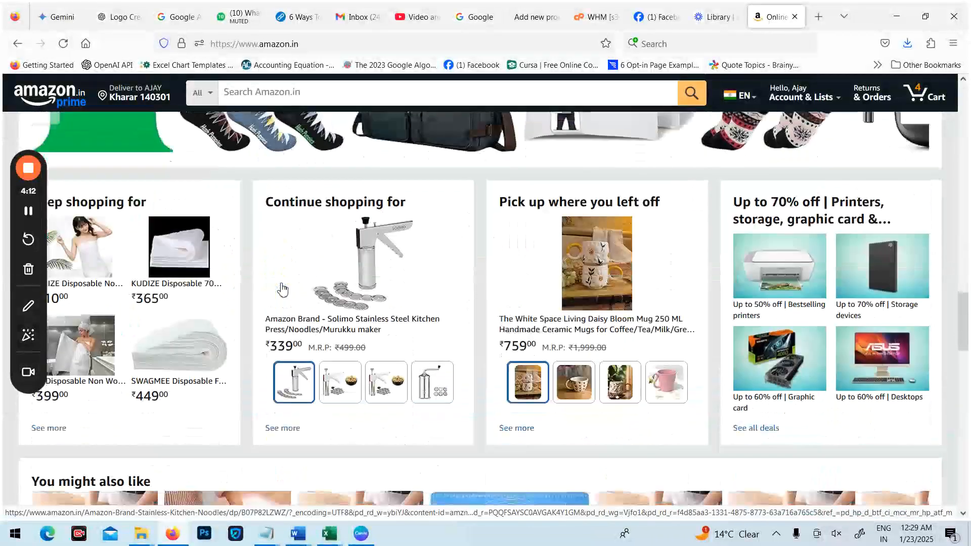
{"action": "scroll", "coordinate": [281, 288], "scroll_direction": "up", "scroll_amount": 4}
{"action": "left_click", "coordinate": [763, 311]}
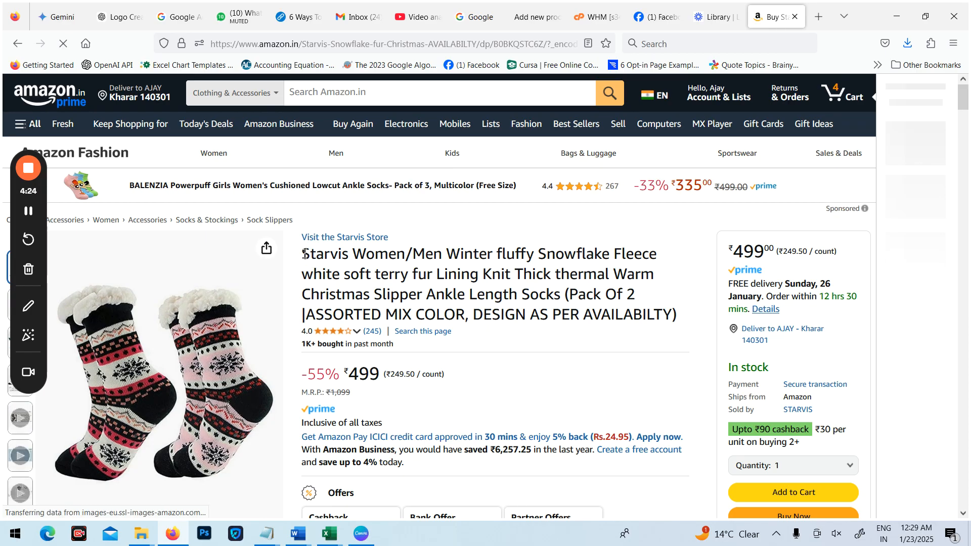
- Copy the full title of the Starvis snowflake socks from the Amazon listing into the new WooCommerce product's name
{"action": "double_click", "coordinate": [348, 254]}
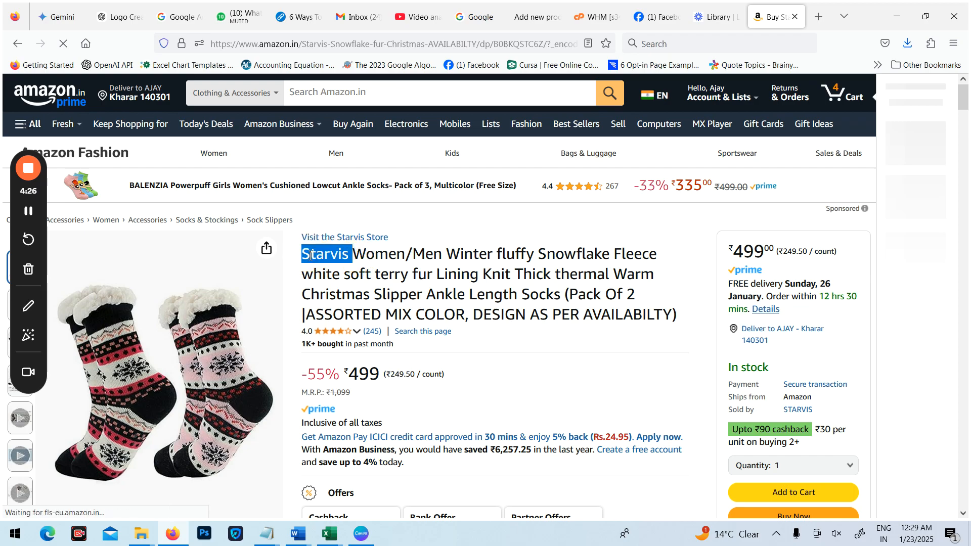
{"action": "left_click", "coordinate": [310, 255]}
{"action": "left_click_drag", "start_coordinate": [303, 254], "coordinate": [682, 316]}
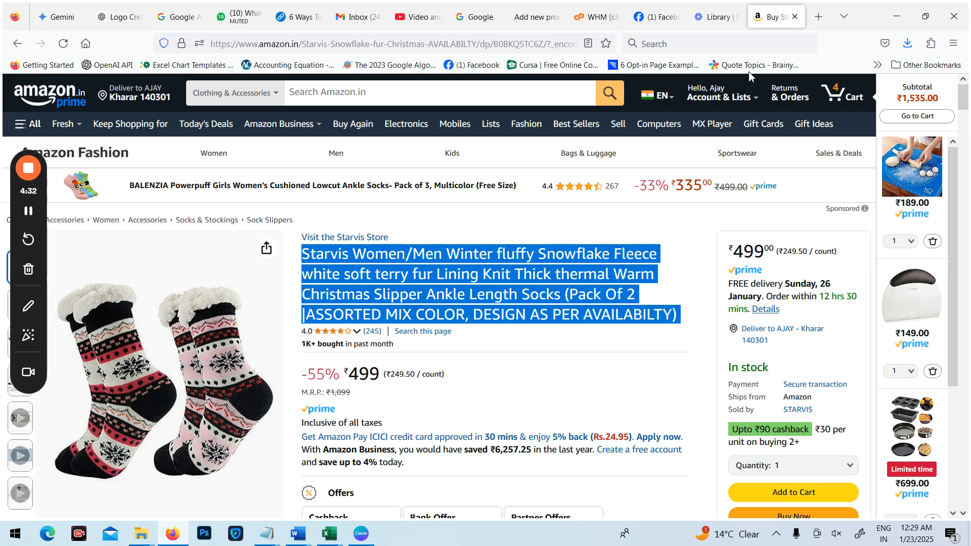
{"action": "left_click", "coordinate": [533, 20]}
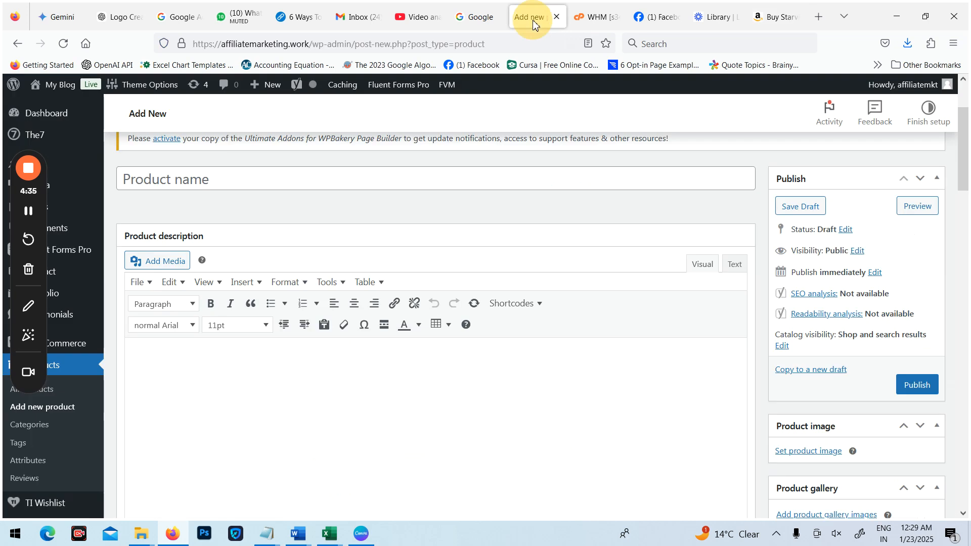
{"action": "left_click", "coordinate": [214, 175]}
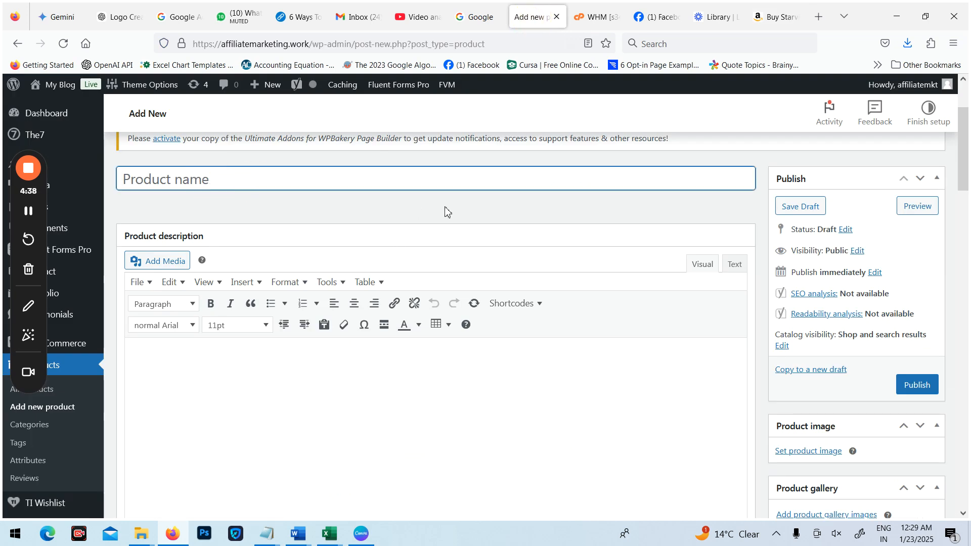
{"action": "key", "text": "ctrl+v"}
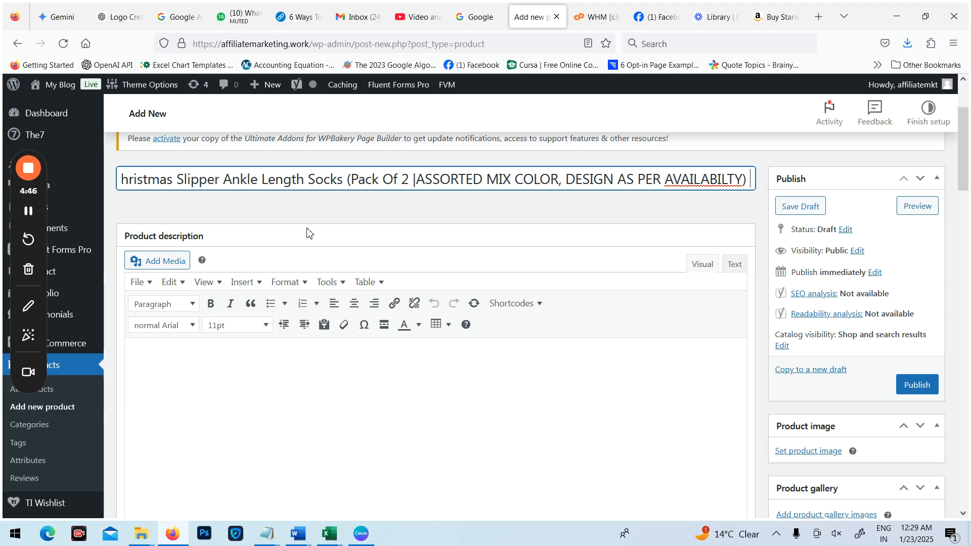
- Expand the Amazon listing's product details and copy the text from About this item through Additional Information
{"action": "left_click", "coordinate": [774, 17]}
{"action": "scroll", "coordinate": [577, 287], "scroll_direction": "down", "scroll_amount": 1}
{"action": "scroll", "coordinate": [576, 284], "scroll_direction": "down", "scroll_amount": 10}
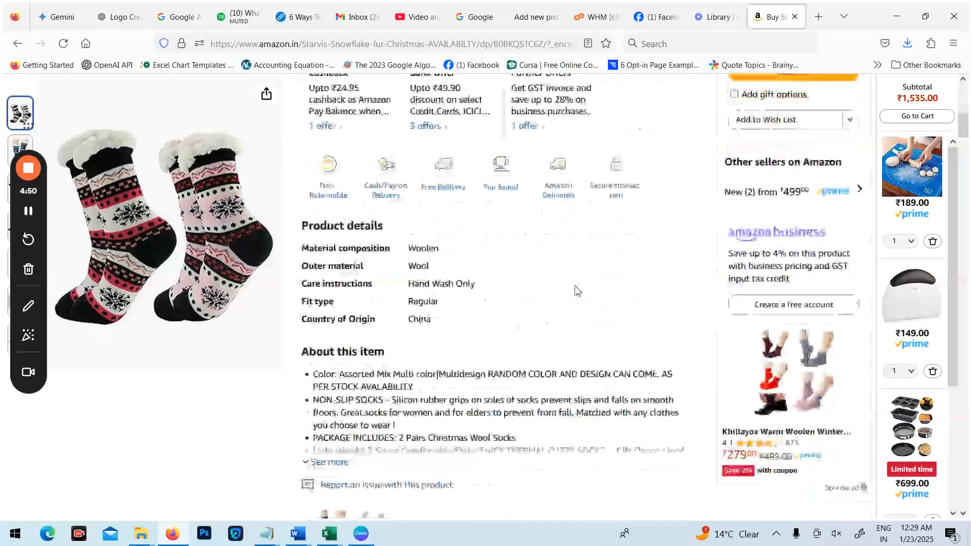
{"action": "left_click", "coordinate": [329, 239]}
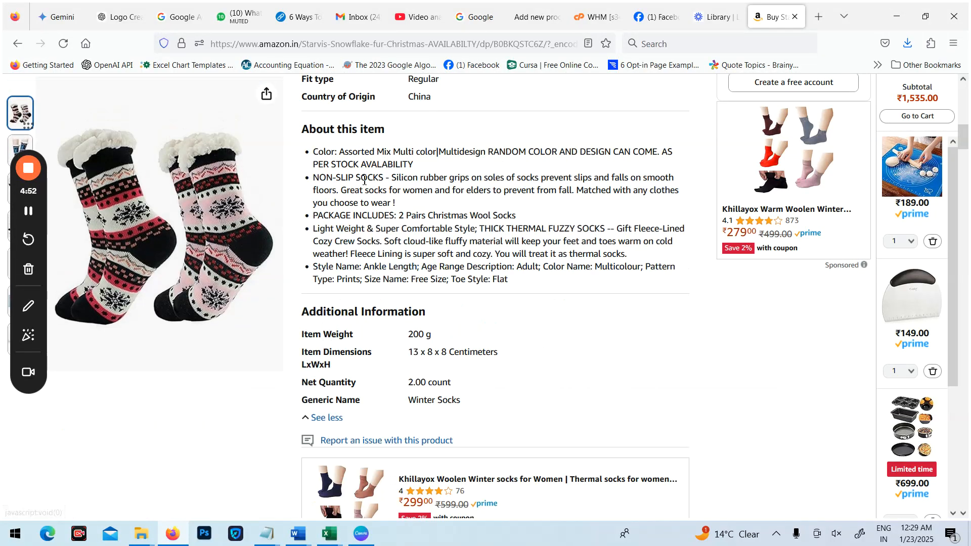
{"action": "left_click_drag", "start_coordinate": [304, 130], "coordinate": [411, 188]}
{"action": "left_click", "coordinate": [411, 188]}
{"action": "left_click_drag", "start_coordinate": [306, 131], "coordinate": [499, 400]}
{"action": "key", "text": "ctrl+c"}
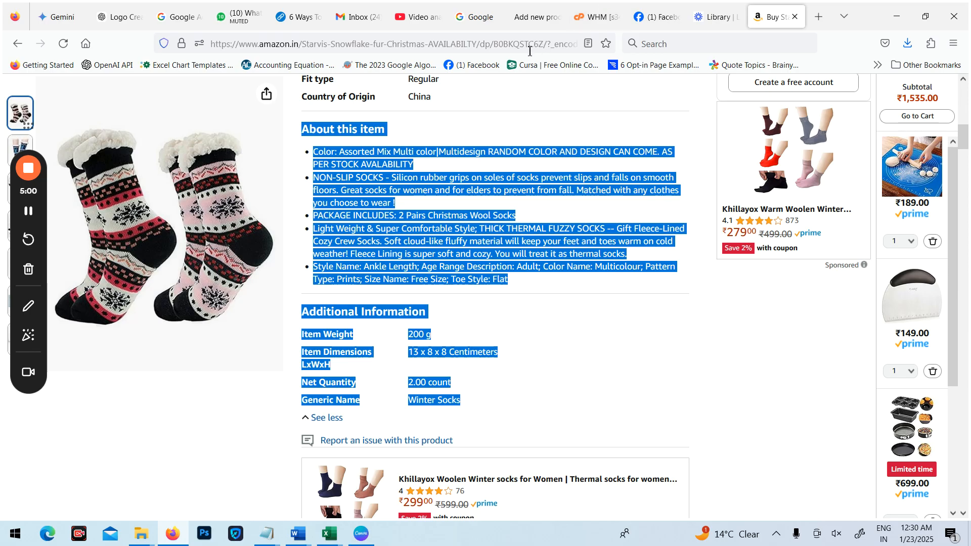
- Paste the copied Amazon details into the new product's main description and look over the name and description
{"action": "left_click", "coordinate": [536, 23]}
{"action": "scroll", "coordinate": [517, 242], "scroll_direction": "down", "scroll_amount": 3}
{"action": "left_click", "coordinate": [470, 273]}
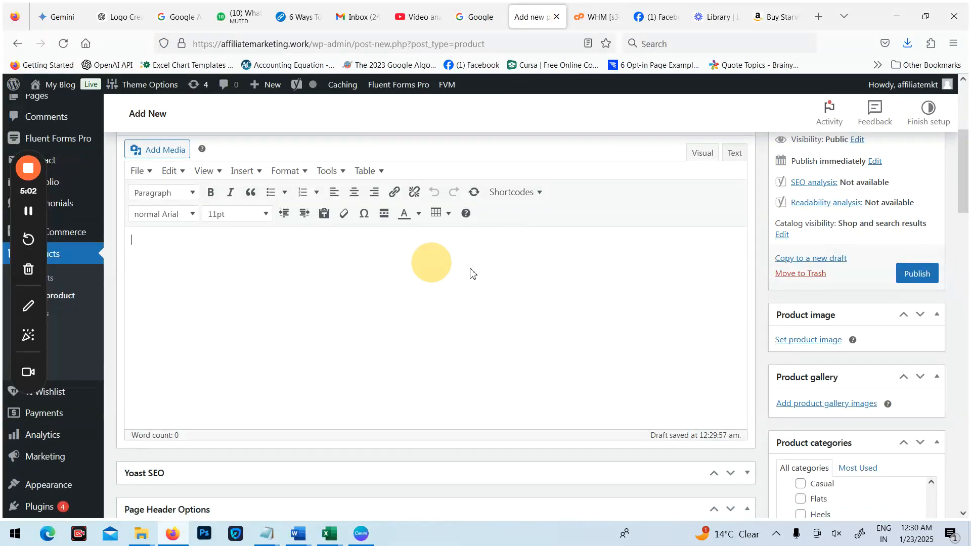
{"action": "key", "text": "ctrl+v"}
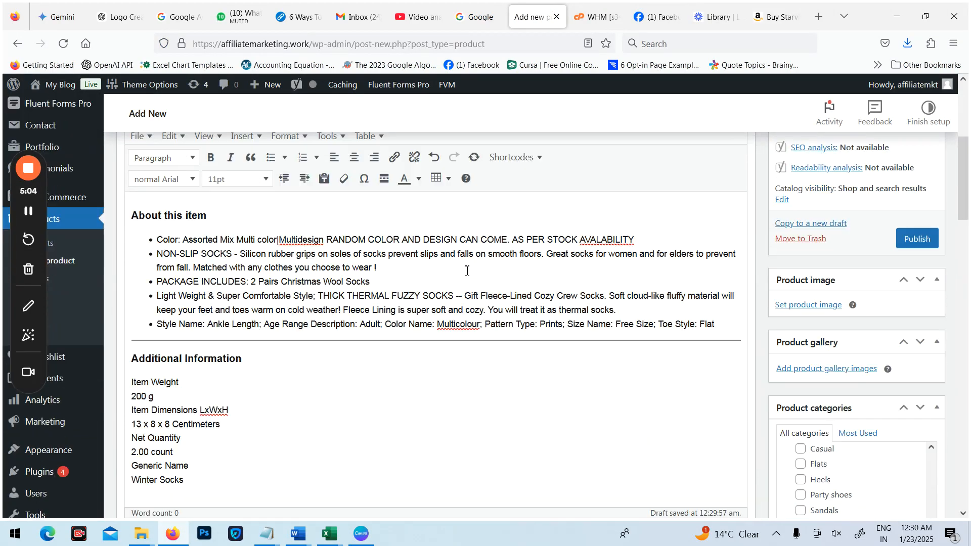
{"action": "scroll", "coordinate": [434, 275], "scroll_direction": "up", "scroll_amount": 4}
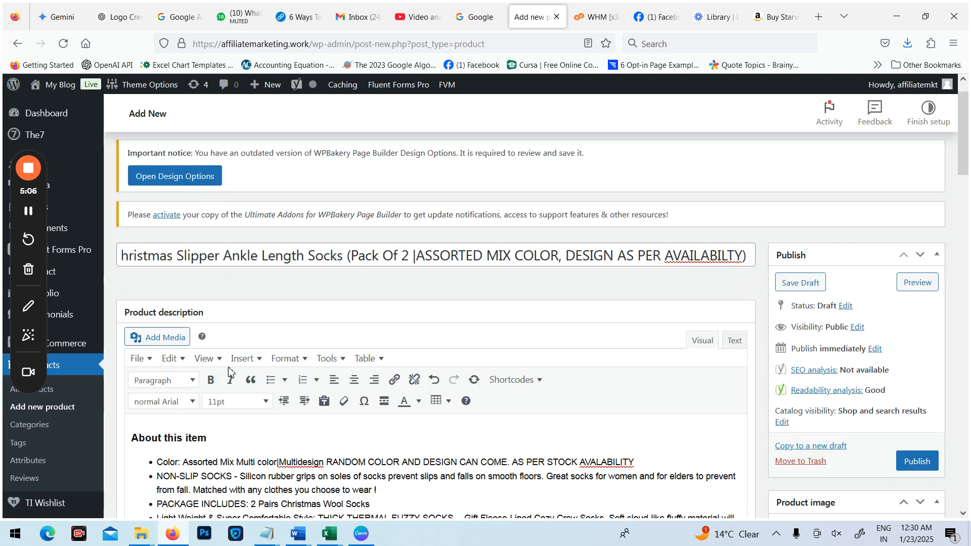
{"action": "scroll", "coordinate": [296, 343], "scroll_direction": "down", "scroll_amount": 4}
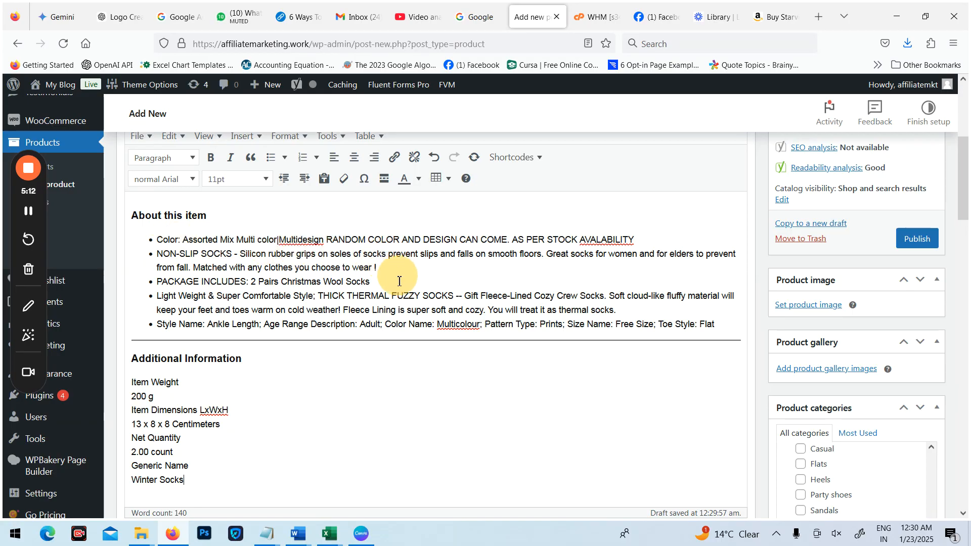
- Copy the first two bullet points of the product description, on color and non-slip socks, into the product short description
{"action": "left_click", "coordinate": [220, 241]}
{"action": "left_click_drag", "start_coordinate": [159, 241], "coordinate": [405, 270]}
{"action": "key", "text": "ctrl+c"}
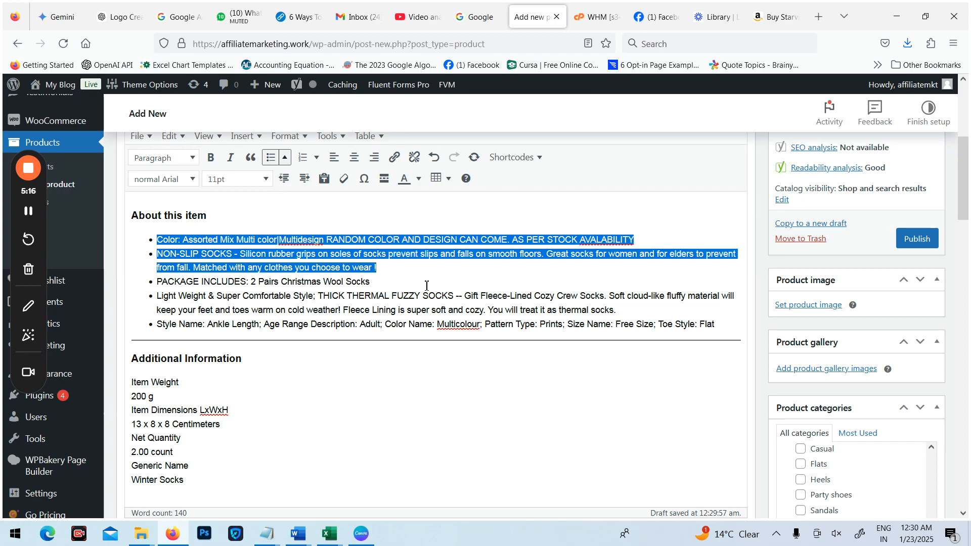
{"action": "scroll", "coordinate": [405, 275], "scroll_direction": "down", "scroll_amount": 15}
{"action": "scroll", "coordinate": [404, 293], "scroll_direction": "up", "scroll_amount": 4}
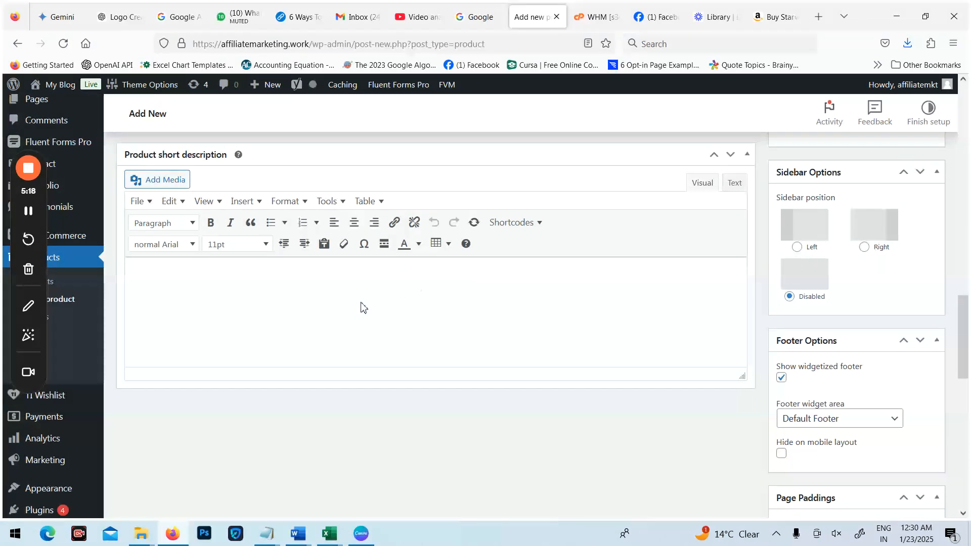
{"action": "left_click", "coordinate": [290, 286]}
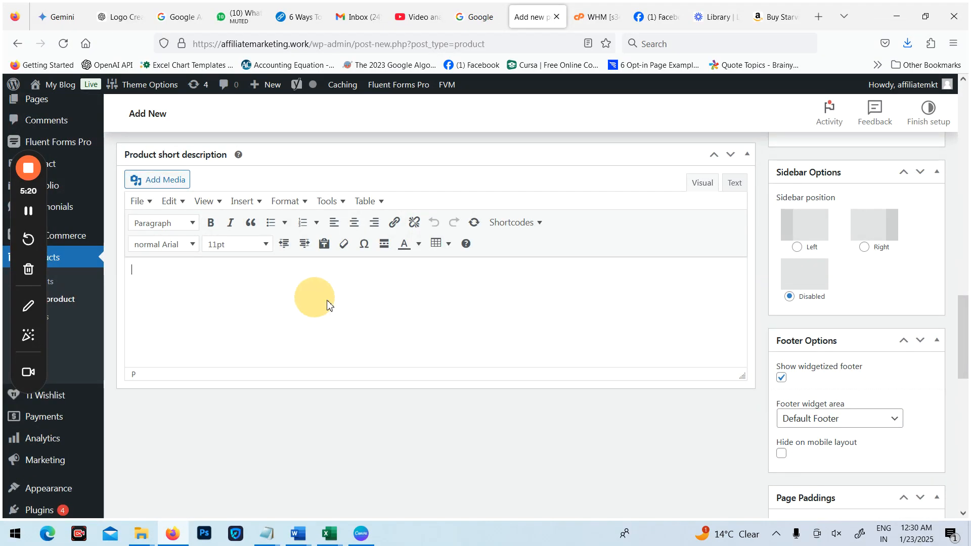
{"action": "key", "text": "ctrl+v"}
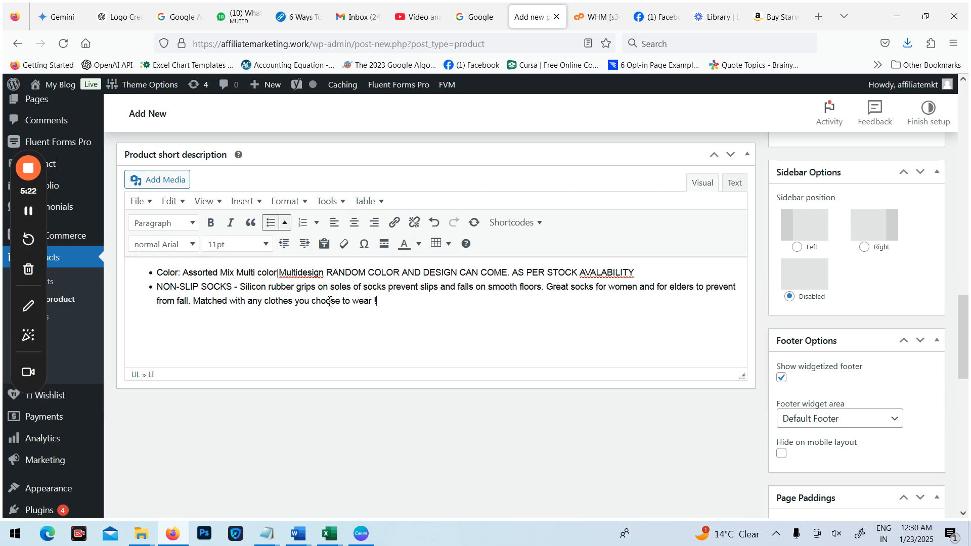
- Review both descriptions and choose Simple product as the product type in the product data section
{"action": "scroll", "coordinate": [329, 302], "scroll_direction": "up", "scroll_amount": 10}
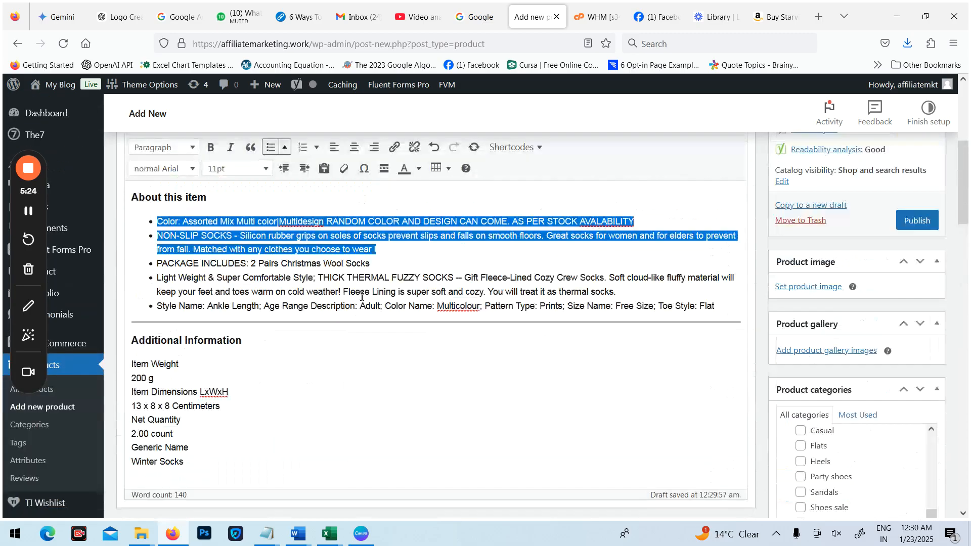
{"action": "scroll", "coordinate": [323, 313], "scroll_direction": "down", "scroll_amount": 5}
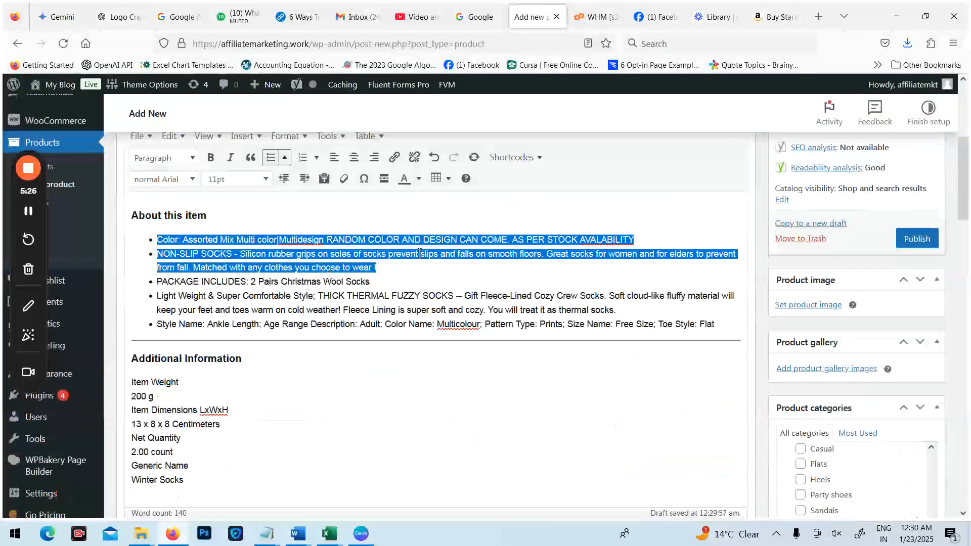
{"action": "scroll", "coordinate": [423, 273], "scroll_direction": "down", "scroll_amount": 8}
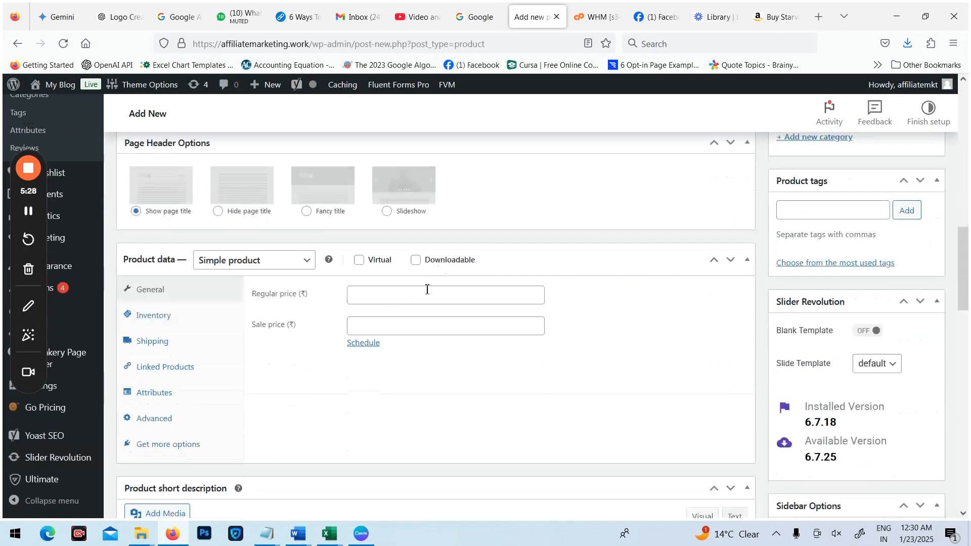
{"action": "scroll", "coordinate": [382, 352], "scroll_direction": "down", "scroll_amount": 7}
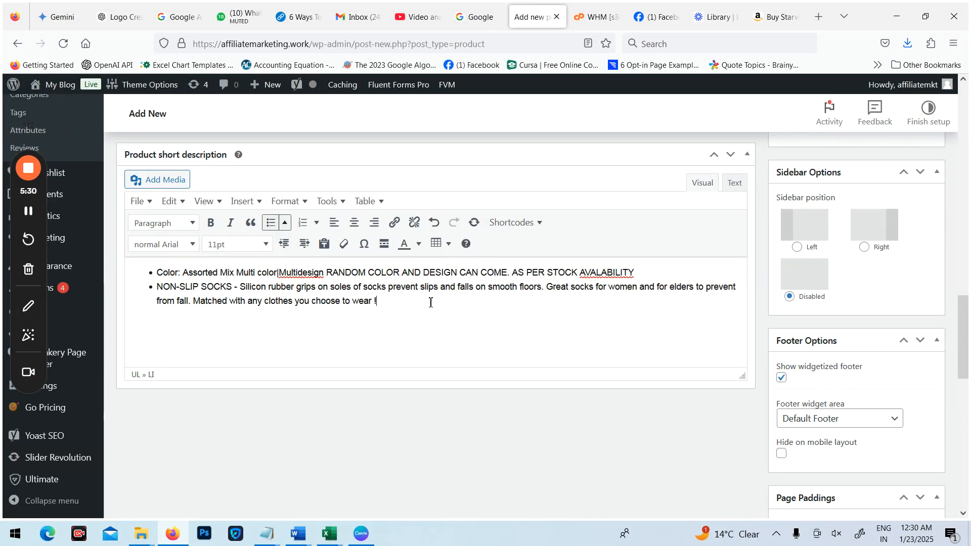
{"action": "scroll", "coordinate": [505, 280], "scroll_direction": "up", "scroll_amount": 12}
{"action": "scroll", "coordinate": [505, 278], "scroll_direction": "down", "scroll_amount": 5}
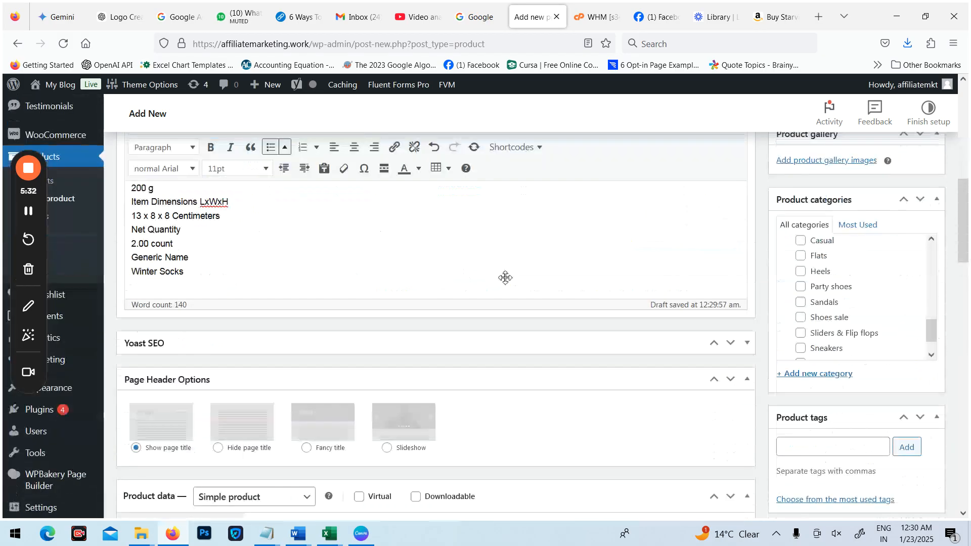
{"action": "scroll", "coordinate": [506, 277], "scroll_direction": "down", "scroll_amount": 5}
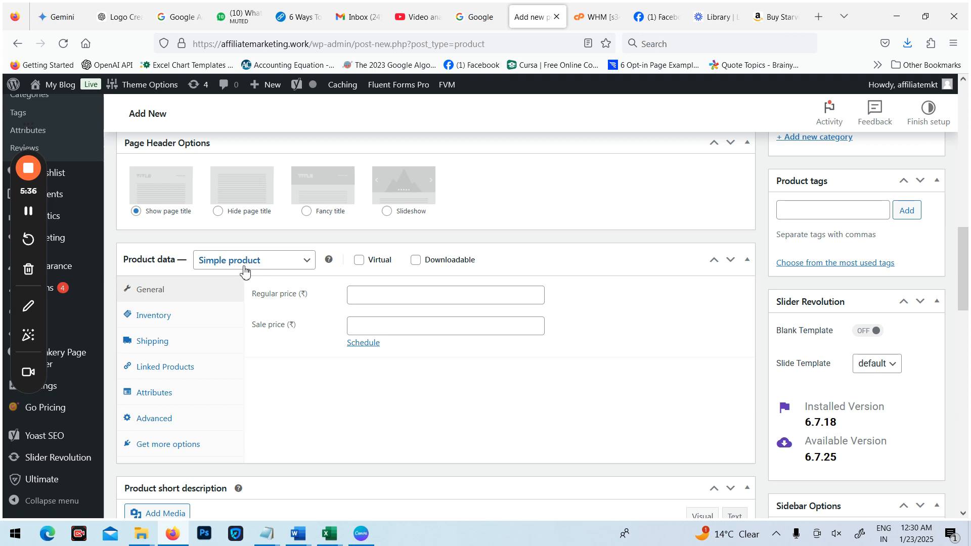
{"action": "left_click", "coordinate": [310, 262]}
{"action": "left_click", "coordinate": [310, 266]}
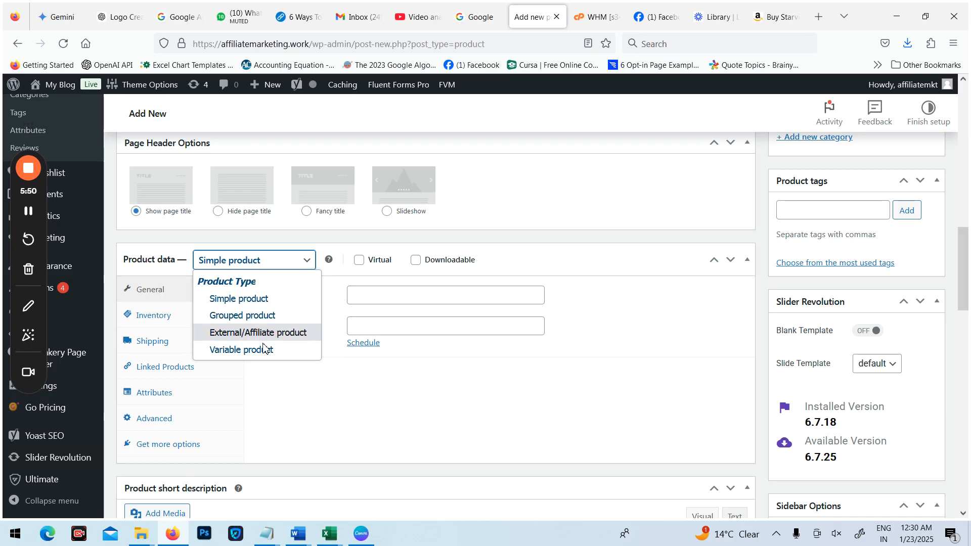
{"action": "left_click", "coordinate": [252, 298]}
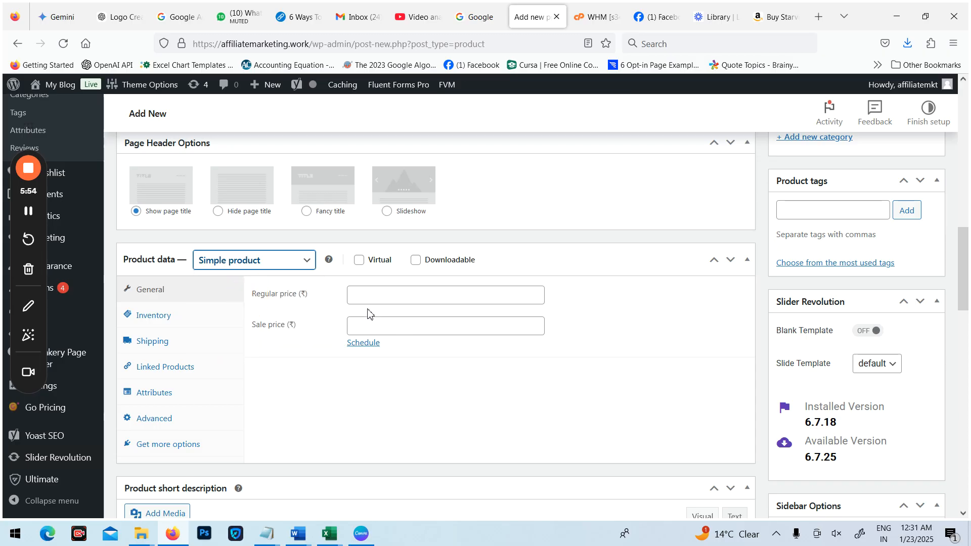
{"action": "left_click", "coordinate": [354, 296]}
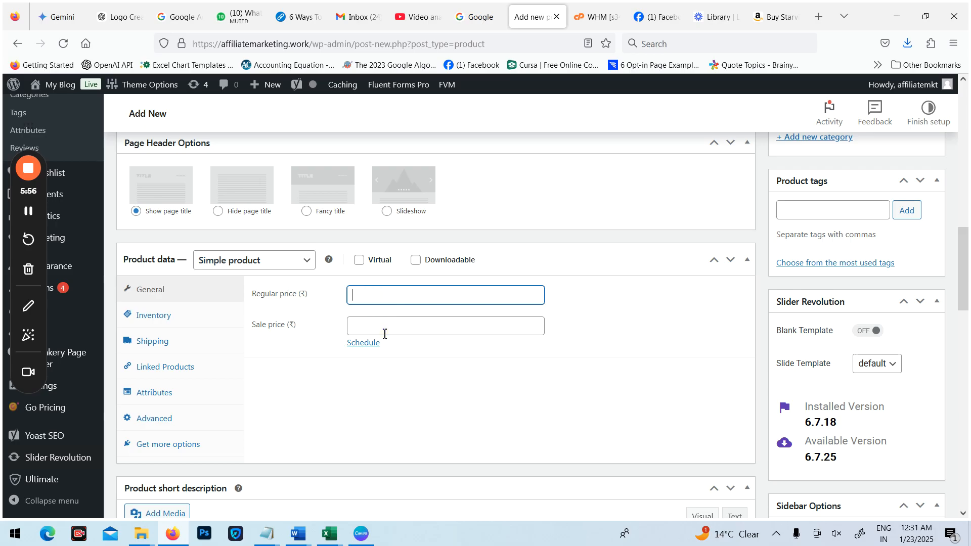
{"action": "left_click", "coordinate": [382, 324]}
{"action": "left_click", "coordinate": [381, 298]}
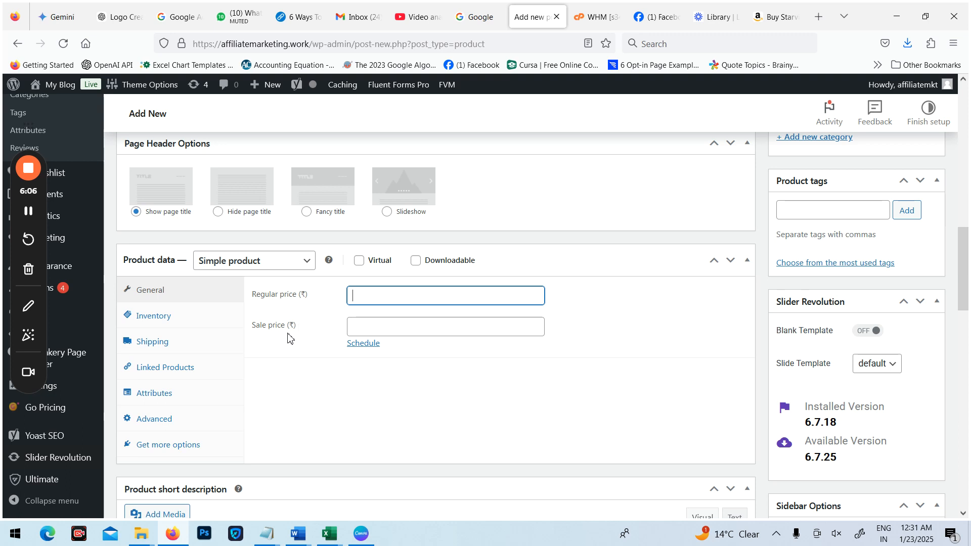
{"action": "left_click", "coordinate": [383, 331]}
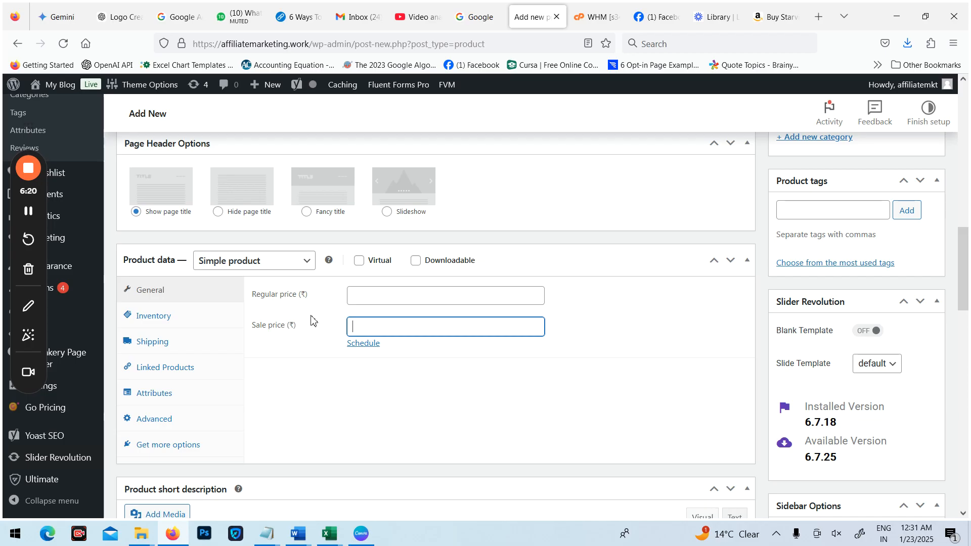
- Check the socks' prices on the Amazon listing and set the new product's regular price to 1099
{"action": "left_click", "coordinate": [774, 17]}
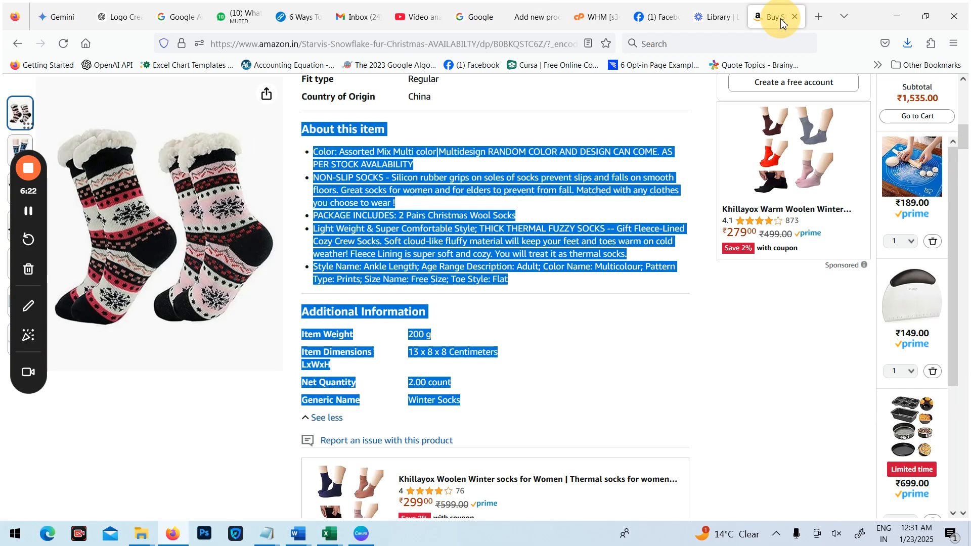
{"action": "left_click", "coordinate": [512, 265]}
{"action": "scroll", "coordinate": [540, 268], "scroll_direction": "up", "scroll_amount": 12}
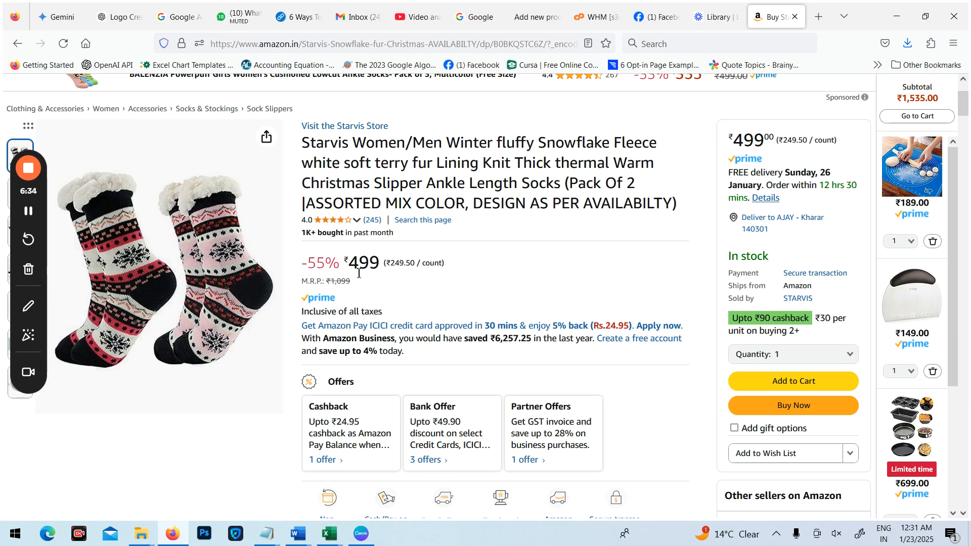
{"action": "left_click", "coordinate": [528, 16]}
{"action": "left_click", "coordinate": [374, 297]}
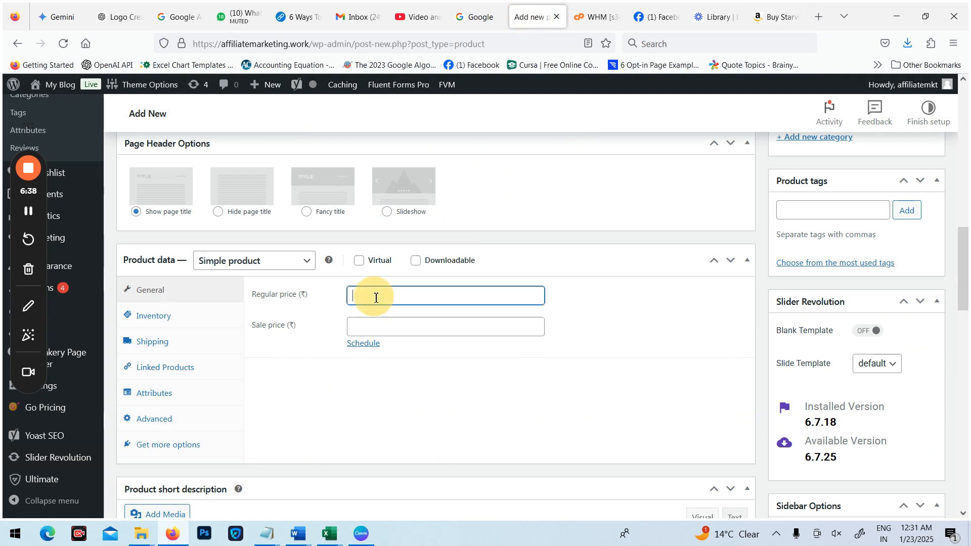
{"action": "type", "text": "1099"}
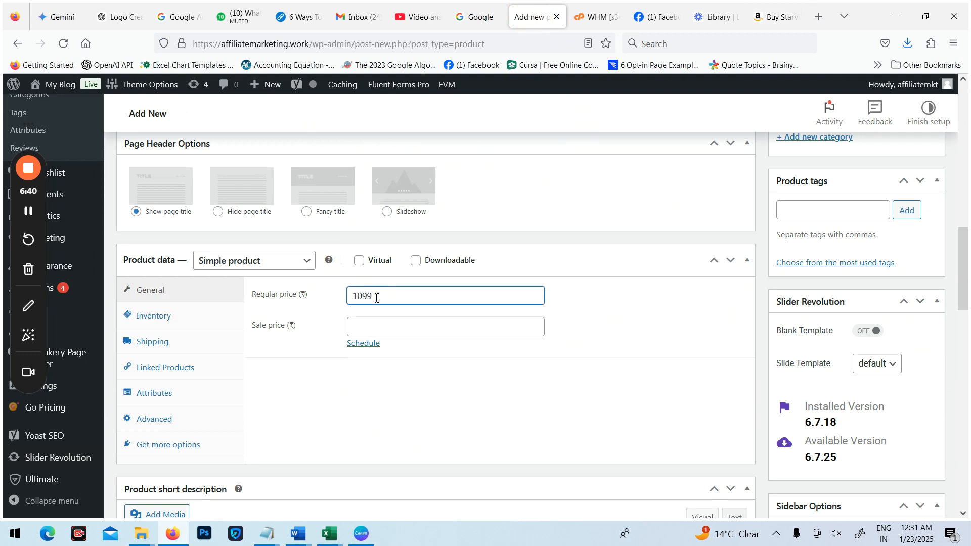
- Set the new product's sale price to 499 and look over the main and short descriptions
{"action": "left_click", "coordinate": [405, 332]}
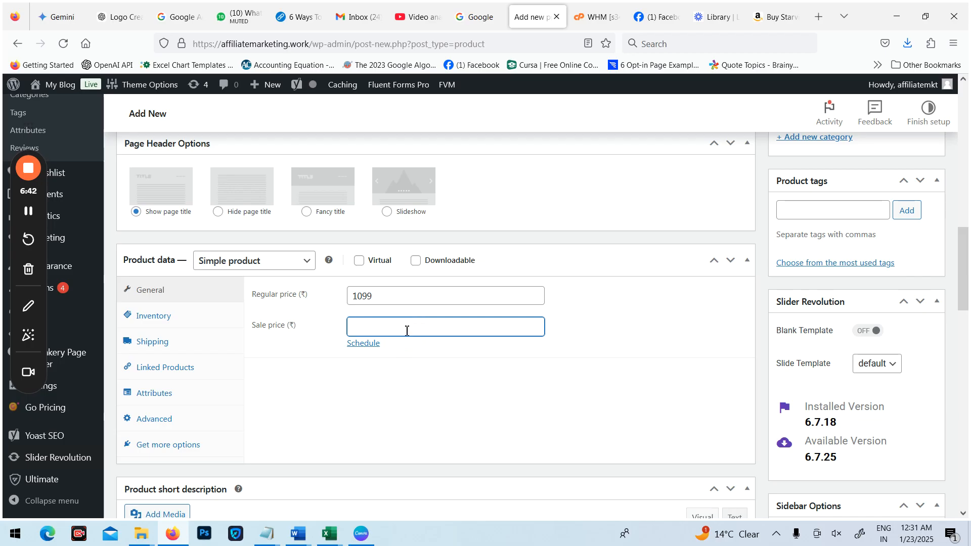
{"action": "left_click", "coordinate": [561, 437]}
{"action": "scroll", "coordinate": [375, 294], "scroll_direction": "up", "scroll_amount": 10}
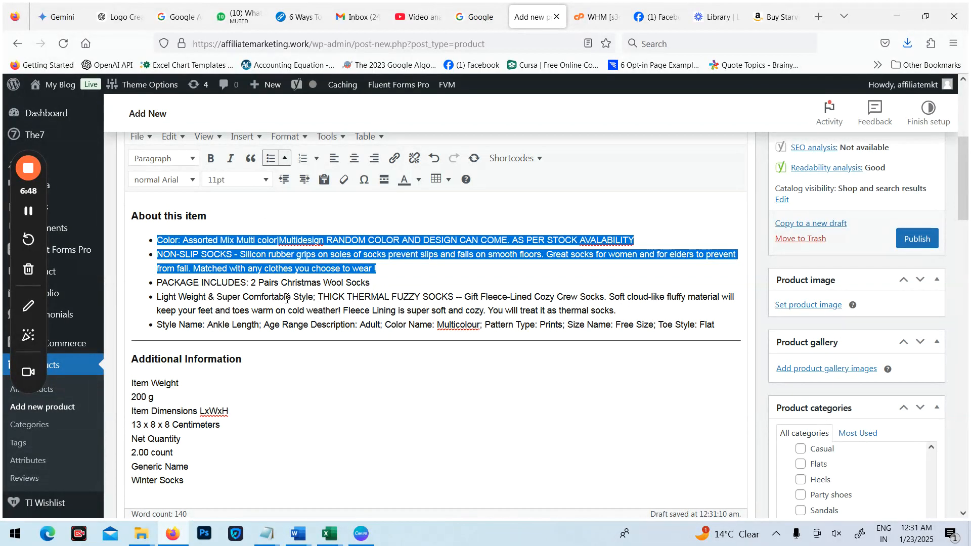
{"action": "scroll", "coordinate": [375, 331], "scroll_direction": "down", "scroll_amount": 7}
{"action": "scroll", "coordinate": [389, 329], "scroll_direction": "down", "scroll_amount": 4}
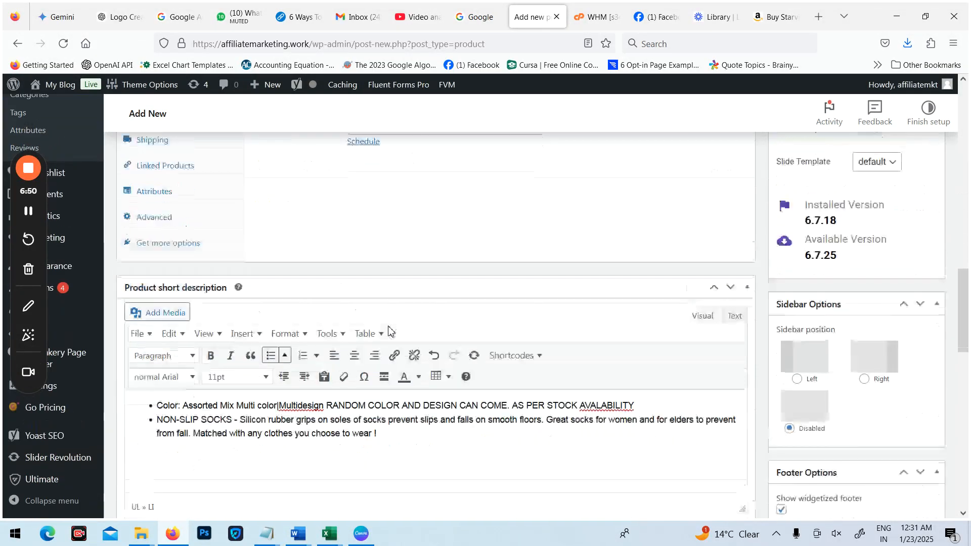
- Save the main socks photo from the Amazon listing as 51Djgt9bwjL._SX522_.jpg in the HP folder on the Desktop
{"action": "scroll", "coordinate": [394, 329], "scroll_direction": "up", "scroll_amount": 15}
{"action": "scroll", "coordinate": [394, 329], "scroll_direction": "down", "scroll_amount": 5}
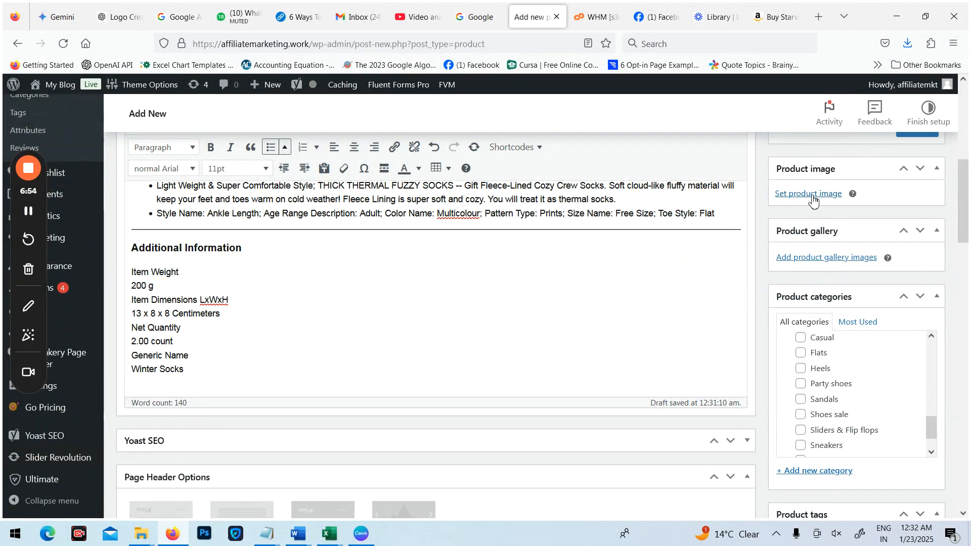
{"action": "left_click", "coordinate": [779, 17]}
{"action": "right_click", "coordinate": [194, 262]}
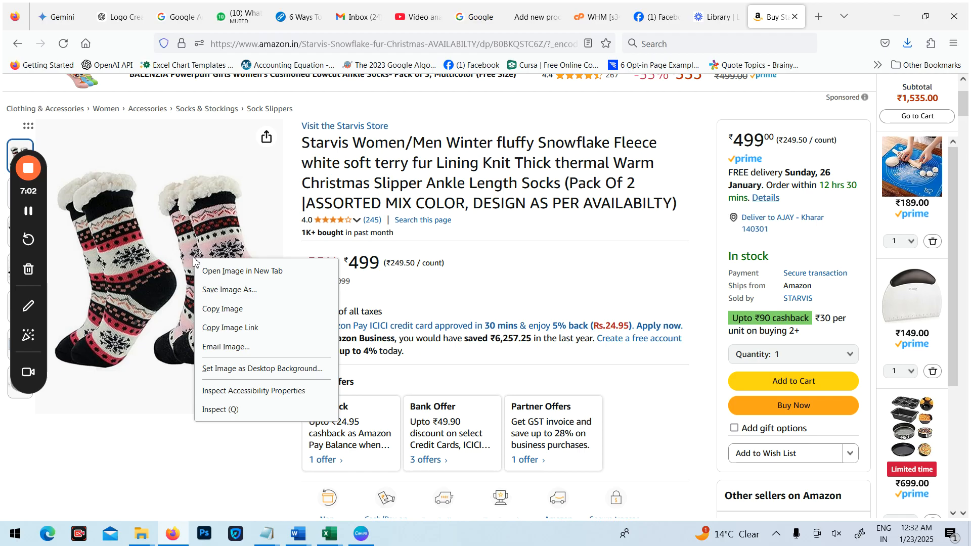
{"action": "left_click", "coordinate": [226, 290]}
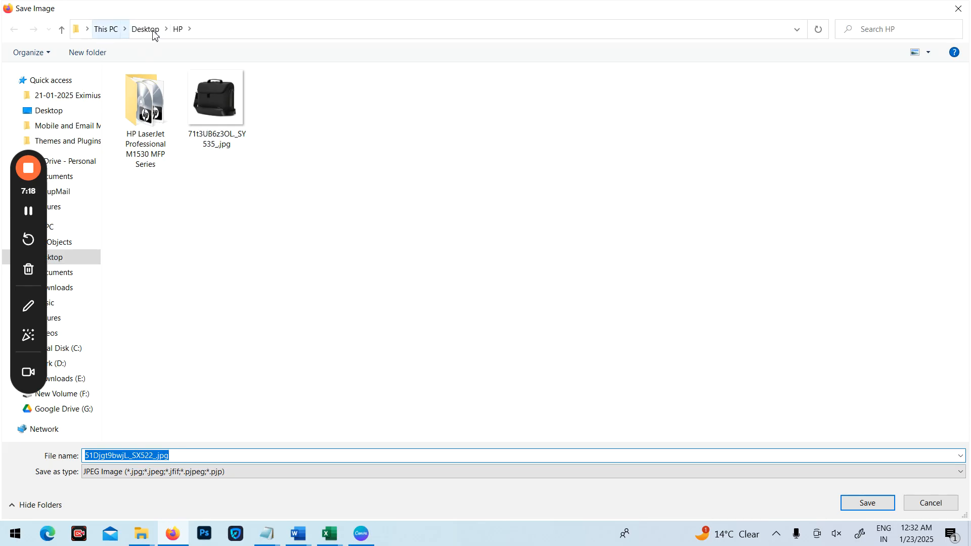
{"action": "left_click", "coordinate": [866, 502]}
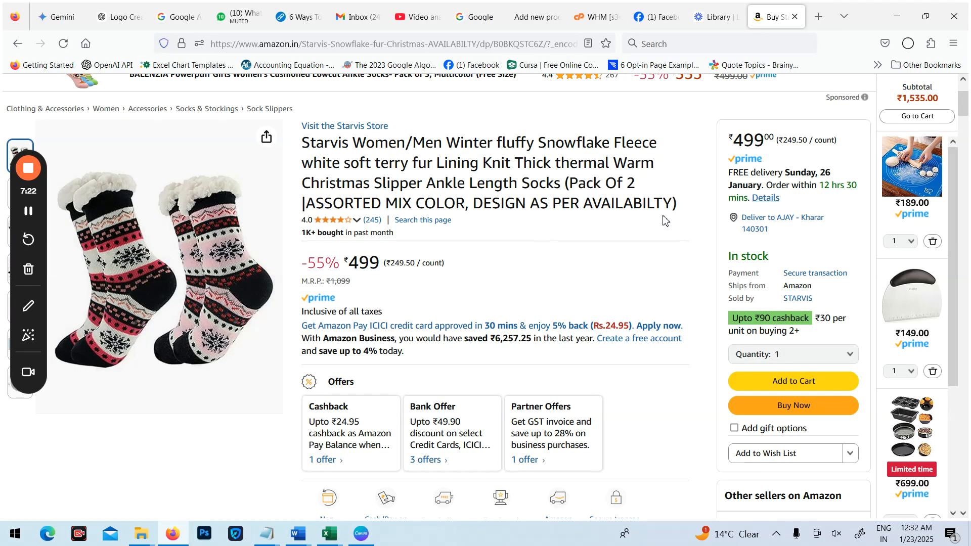
- Upload 51Djgt9bwjL._SX522_.jpg from the HP folder in the WooCommerce product editor and set it as the product image
{"action": "left_click", "coordinate": [528, 21]}
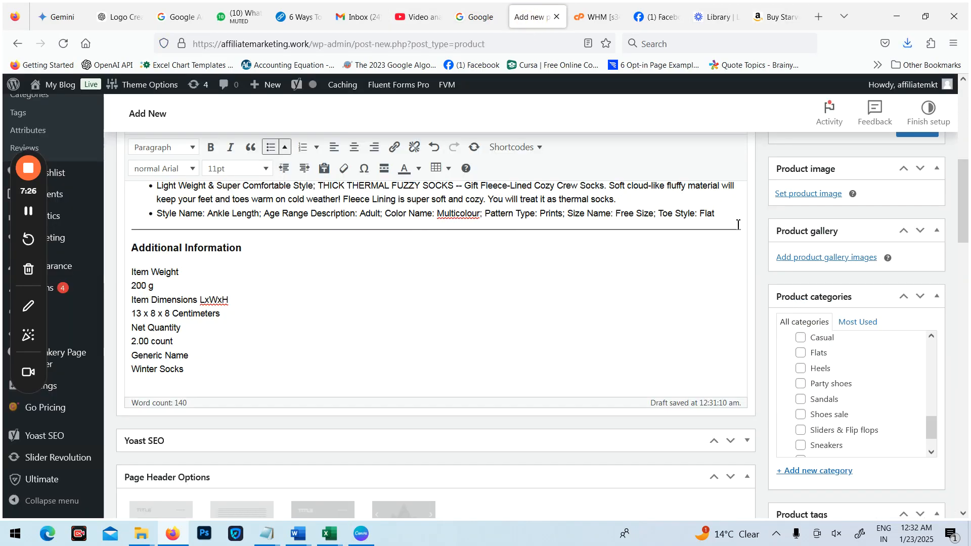
{"action": "left_click", "coordinate": [830, 196]}
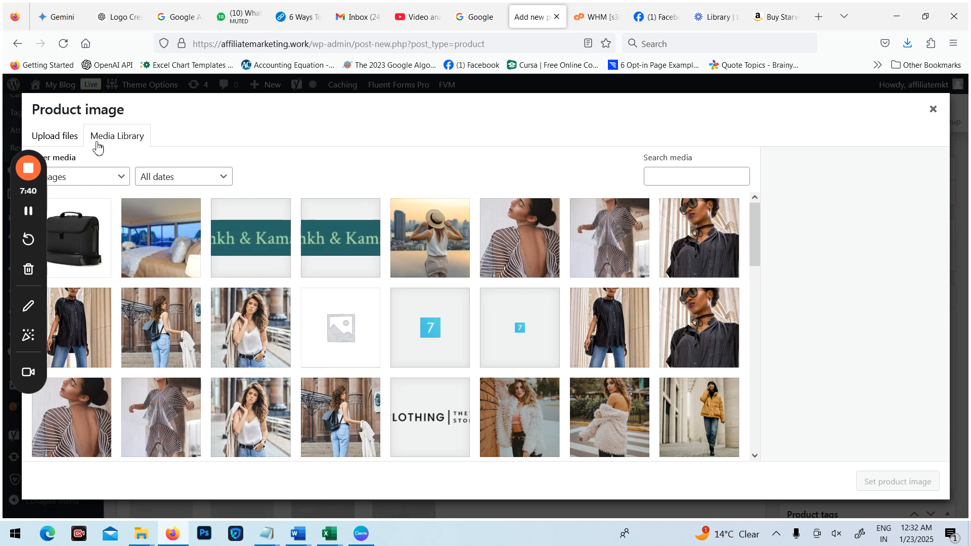
{"action": "left_click", "coordinate": [68, 139]}
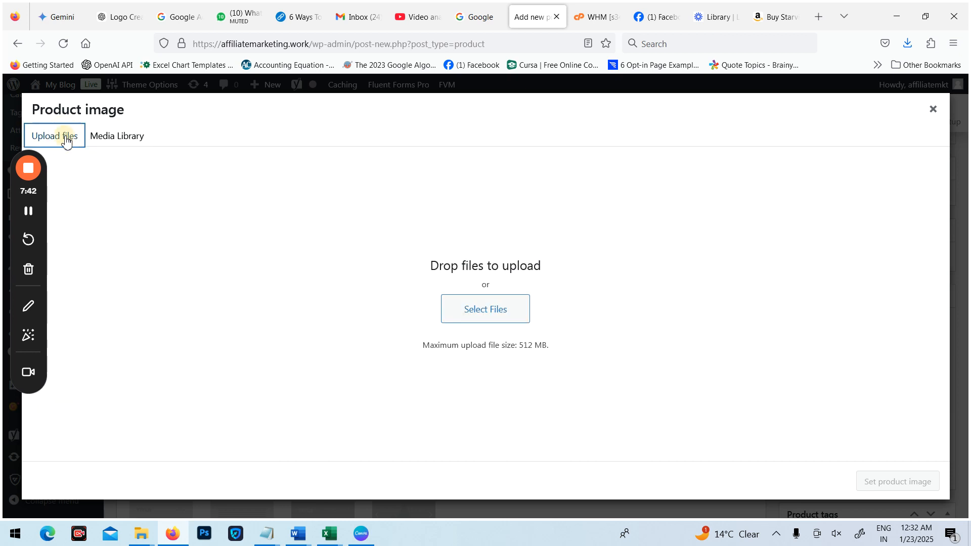
{"action": "left_click", "coordinate": [483, 315]}
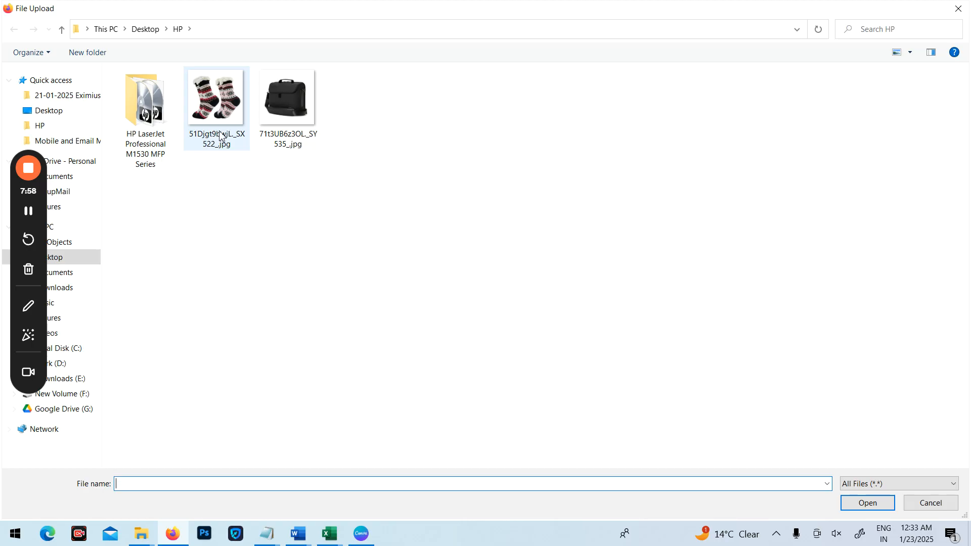
{"action": "left_click", "coordinate": [203, 80]}
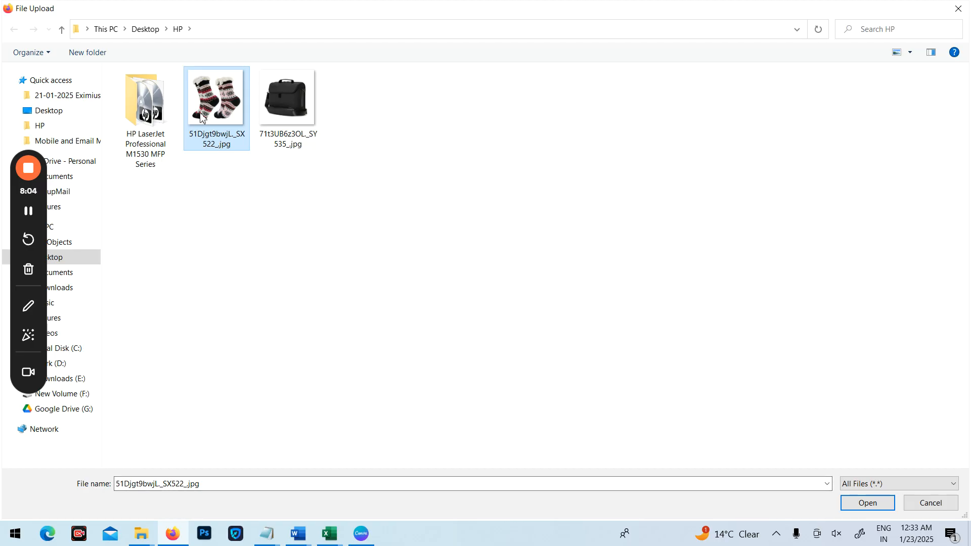
{"action": "left_click", "coordinate": [868, 505]}
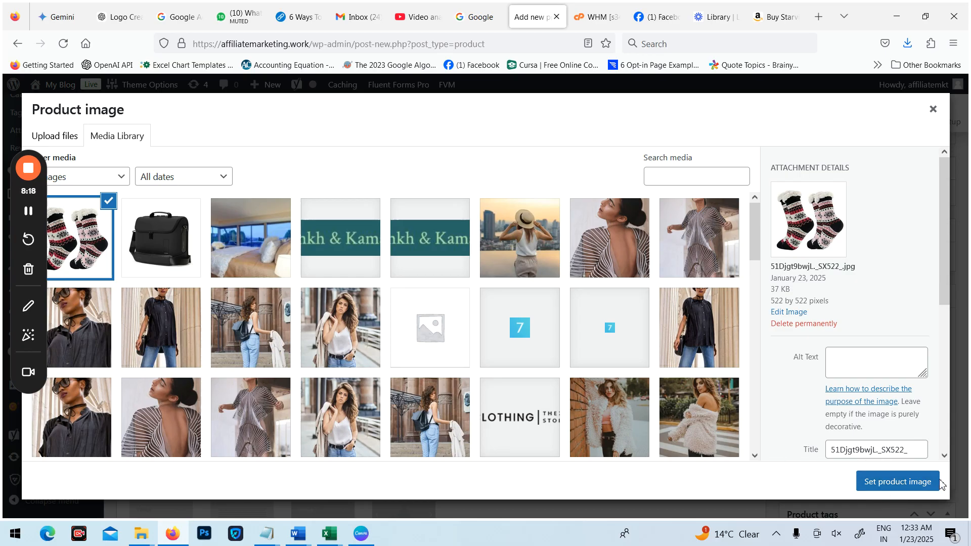
{"action": "left_click", "coordinate": [905, 484]}
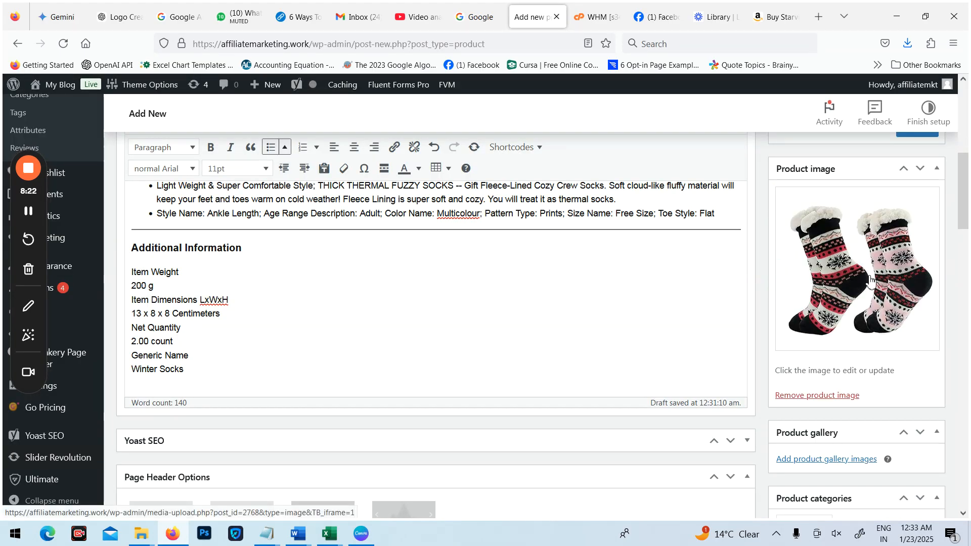
- Look through the product categories and assign the new product to Clothing sale
{"action": "scroll", "coordinate": [866, 332], "scroll_direction": "up", "scroll_amount": 3}
{"action": "scroll", "coordinate": [860, 332], "scroll_direction": "down", "scroll_amount": 3}
{"action": "scroll", "coordinate": [859, 331], "scroll_direction": "down", "scroll_amount": 5}
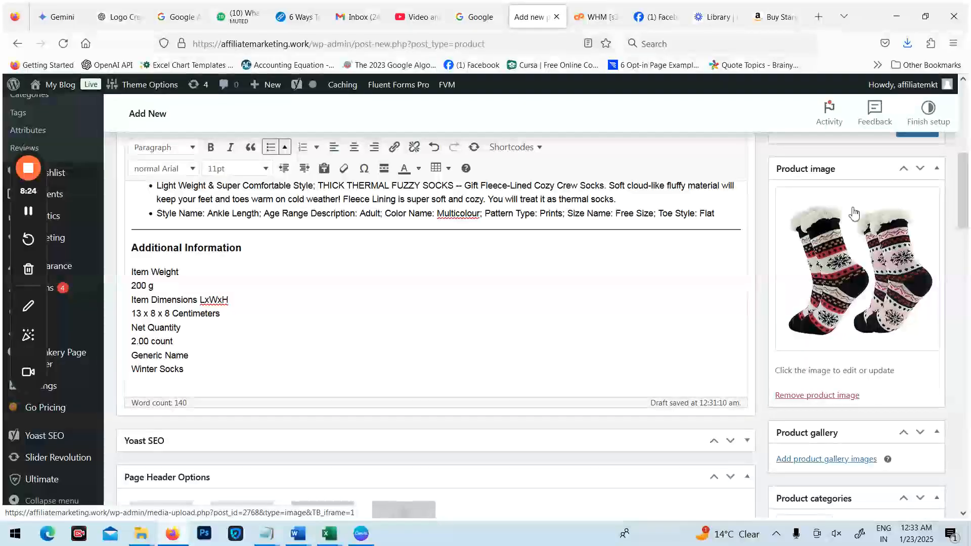
{"action": "scroll", "coordinate": [863, 296], "scroll_direction": "down", "scroll_amount": 2}
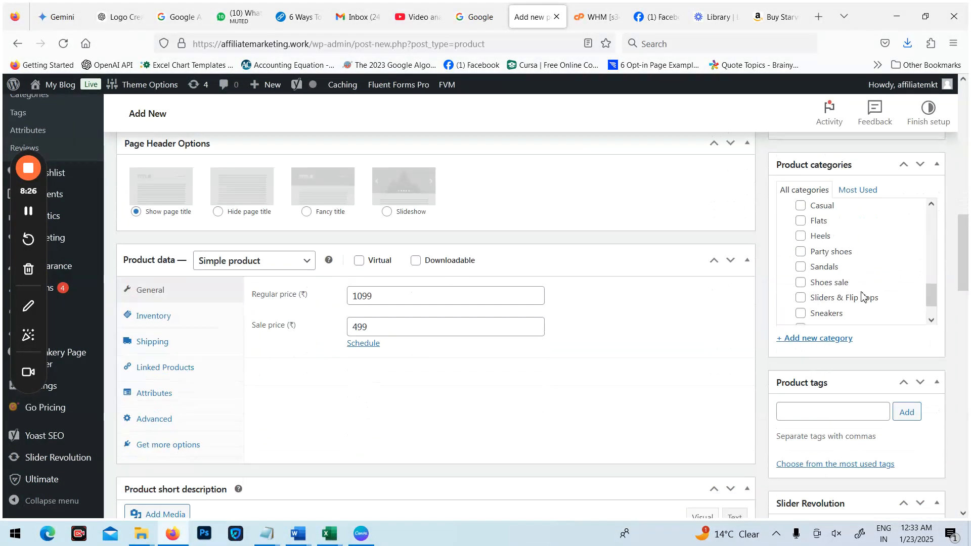
{"action": "left_click_drag", "start_coordinate": [931, 297], "coordinate": [939, 255]}
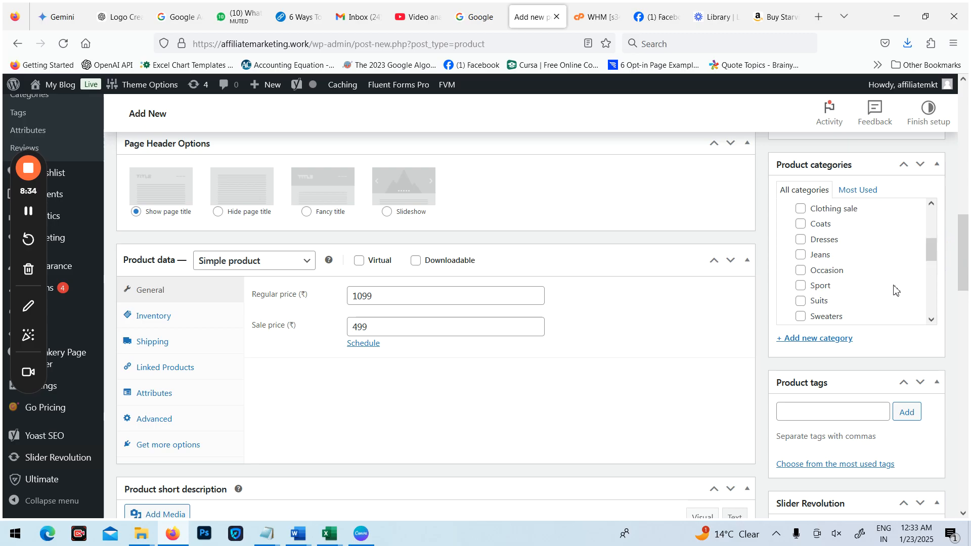
{"action": "scroll", "coordinate": [804, 299], "scroll_direction": "up", "scroll_amount": 5}
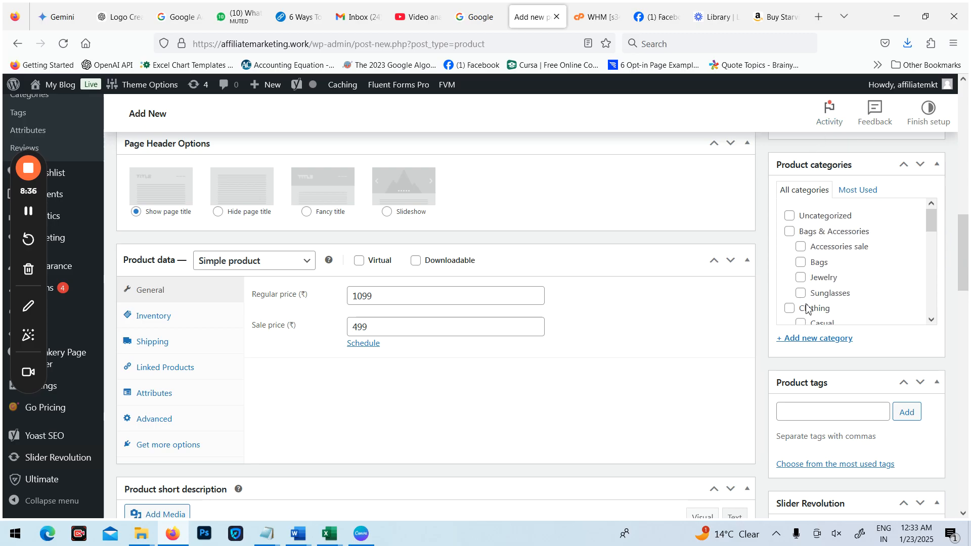
{"action": "mouse_move", "coordinate": [929, 240]}
{"action": "left_mouse_down"}
{"action": "mouse_move", "coordinate": [935, 305]}
{"action": "mouse_move", "coordinate": [943, 274]}
{"action": "mouse_move", "coordinate": [934, 255]}
{"action": "left_mouse_up"}
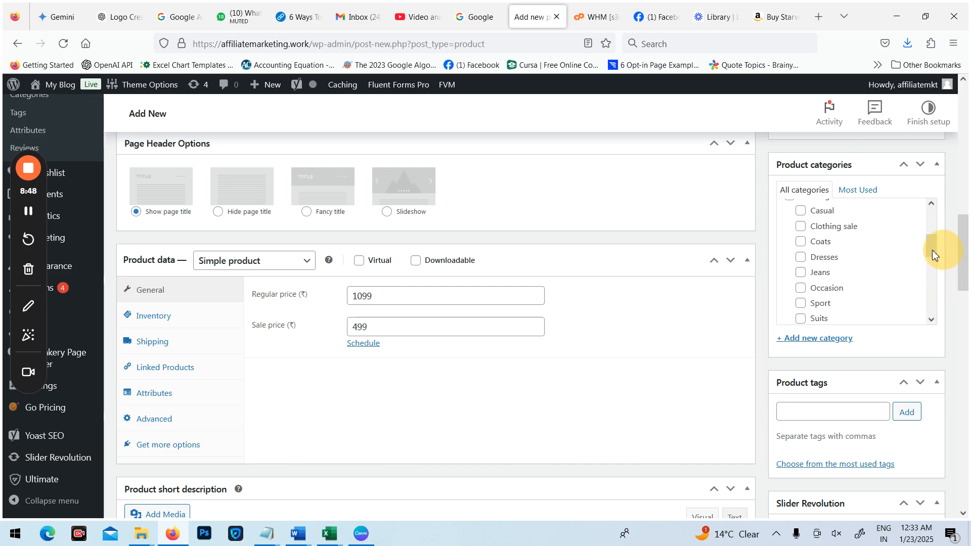
{"action": "left_click", "coordinate": [802, 228]}
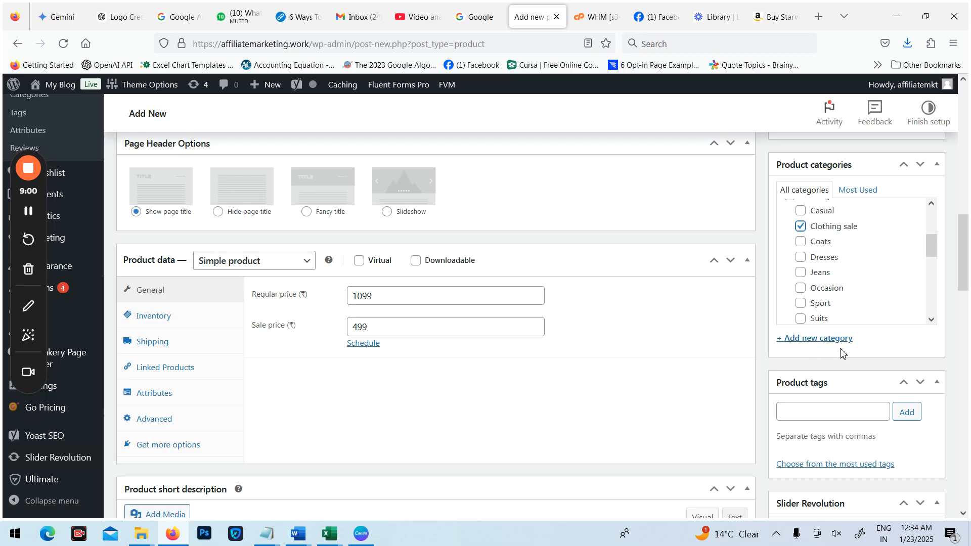
- Review the product's name, descriptions, image, category and prices, along with the remaining page options
{"action": "scroll", "coordinate": [844, 352], "scroll_direction": "down", "scroll_amount": 6}
{"action": "scroll", "coordinate": [842, 353], "scroll_direction": "down", "scroll_amount": 13}
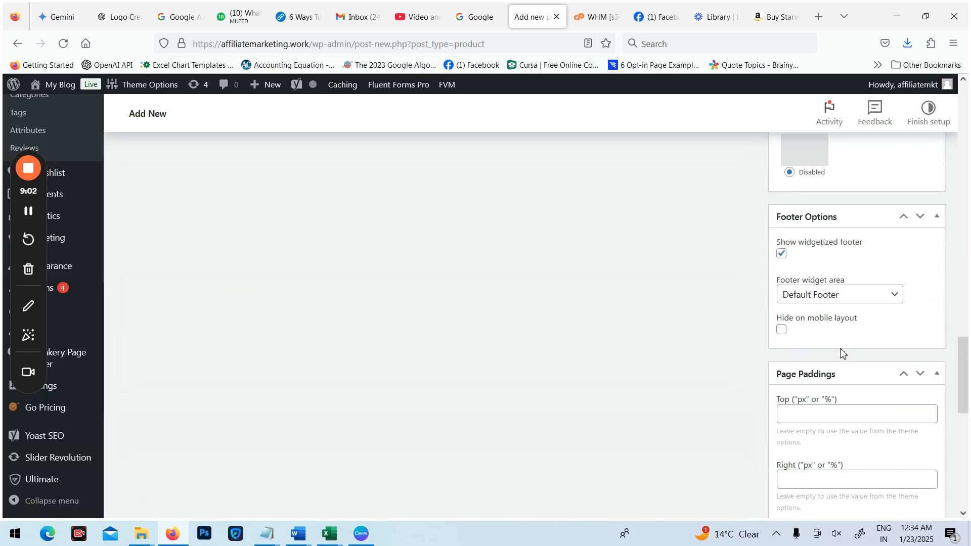
{"action": "scroll", "coordinate": [842, 352], "scroll_direction": "up", "scroll_amount": 20}
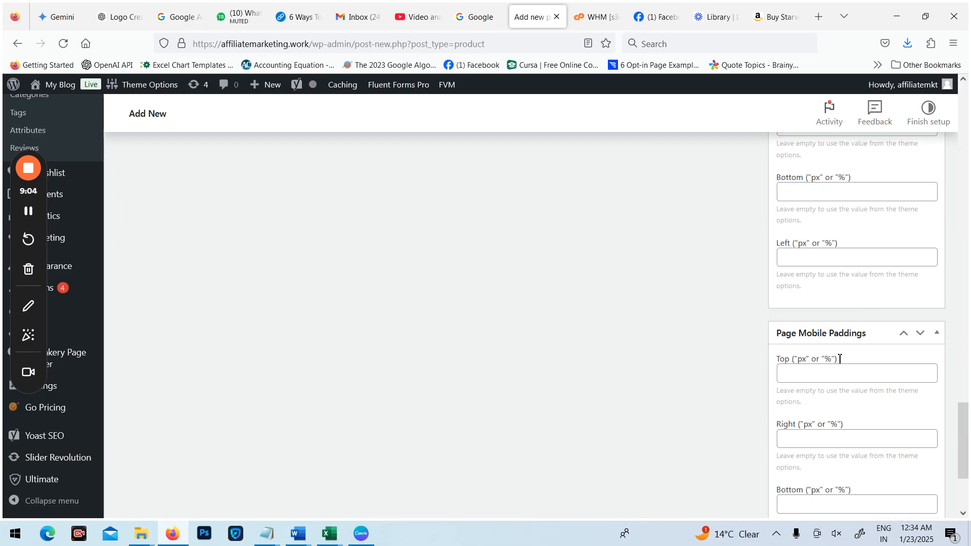
{"action": "scroll", "coordinate": [837, 371], "scroll_direction": "up", "scroll_amount": 2}
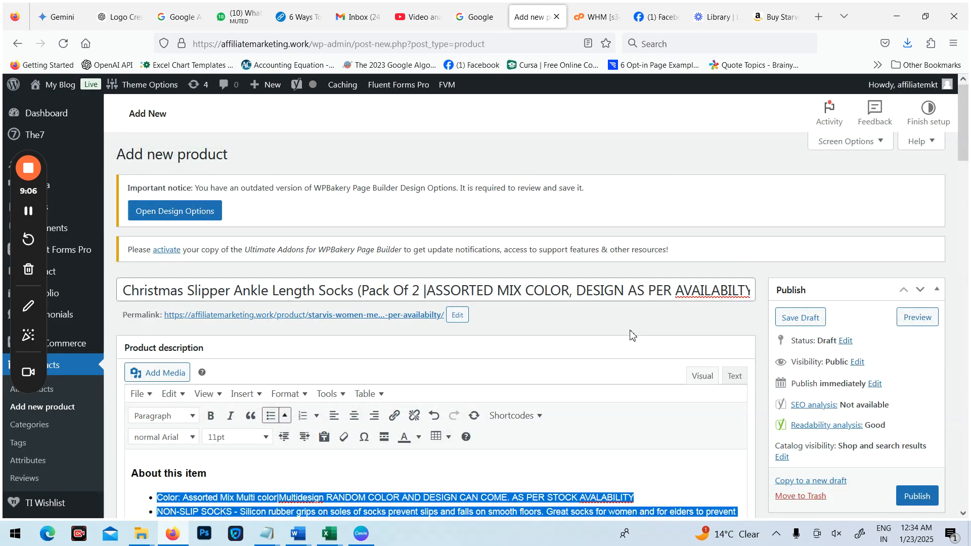
{"action": "scroll", "coordinate": [294, 315], "scroll_direction": "down", "scroll_amount": 4}
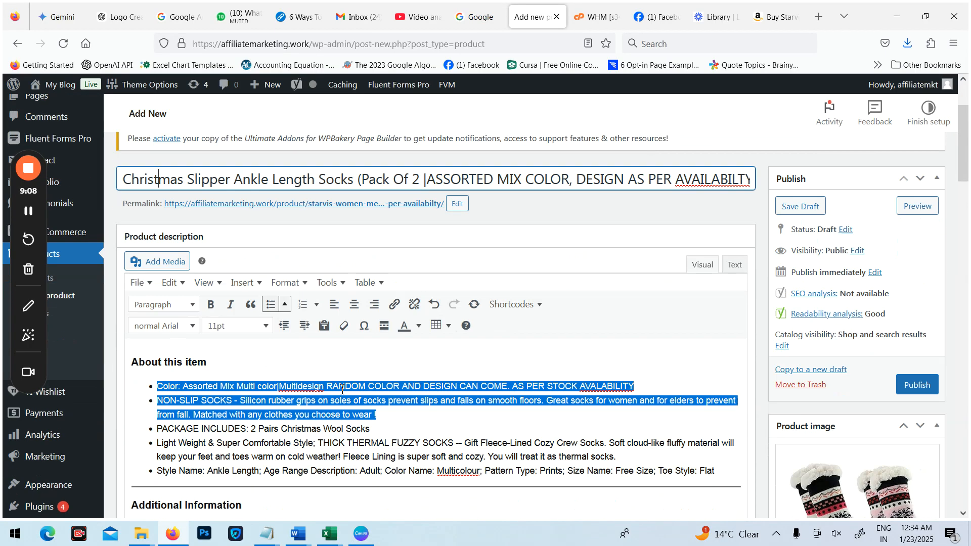
{"action": "left_click", "coordinate": [292, 306]}
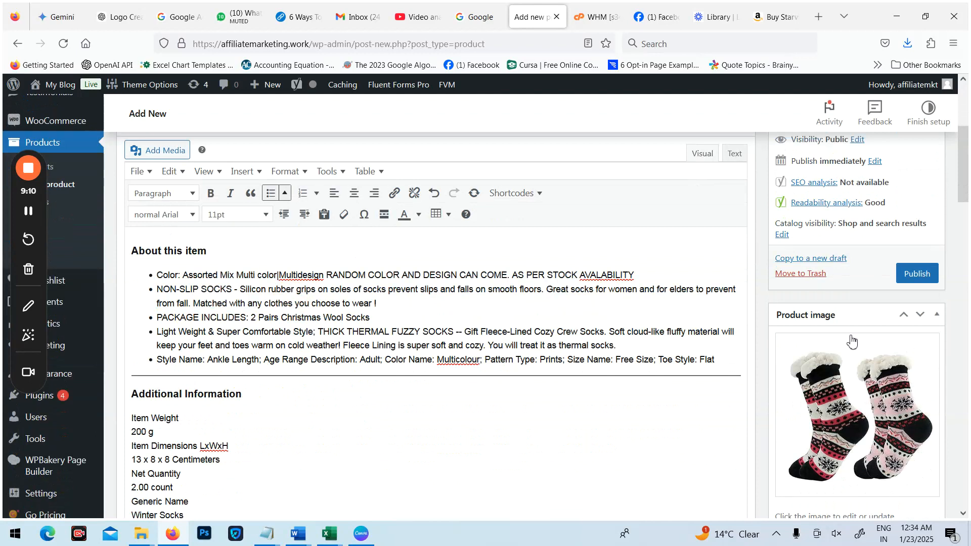
{"action": "scroll", "coordinate": [865, 396], "scroll_direction": "down", "scroll_amount": 6}
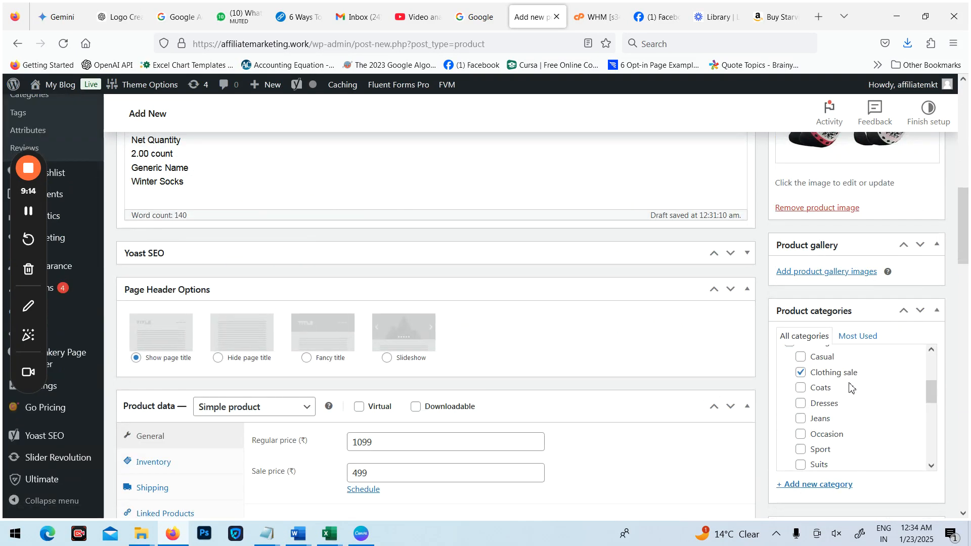
{"action": "scroll", "coordinate": [540, 441], "scroll_direction": "down", "scroll_amount": 4}
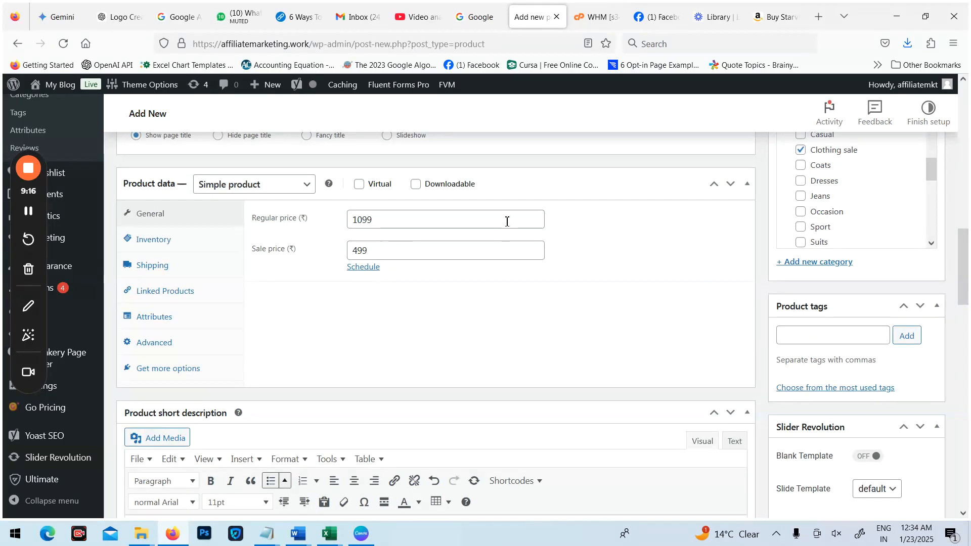
{"action": "scroll", "coordinate": [587, 386], "scroll_direction": "down", "scroll_amount": 4}
{"action": "scroll", "coordinate": [586, 387], "scroll_direction": "down", "scroll_amount": 4}
{"action": "scroll", "coordinate": [432, 404], "scroll_direction": "up", "scroll_amount": 4}
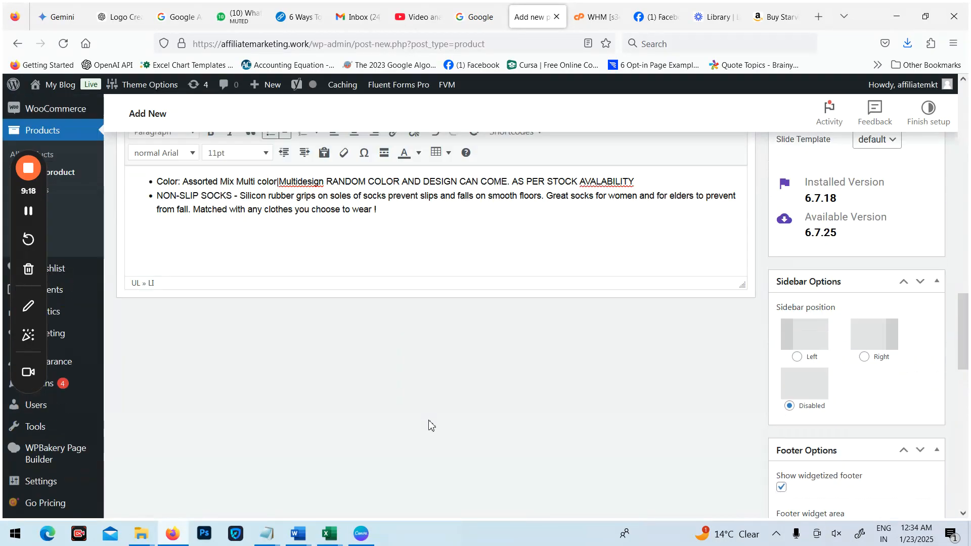
{"action": "left_click", "coordinate": [314, 360]}
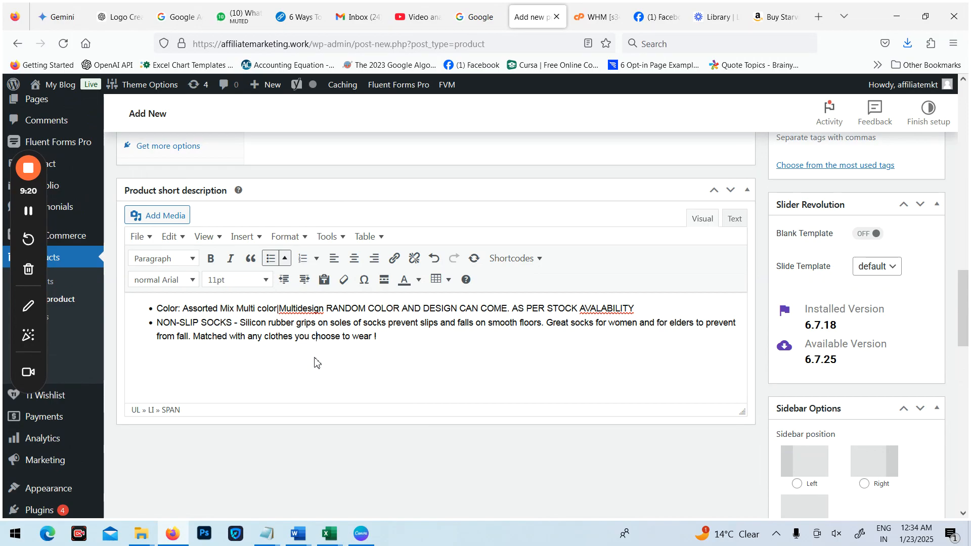
{"action": "scroll", "coordinate": [621, 461], "scroll_direction": "up", "scroll_amount": 6}
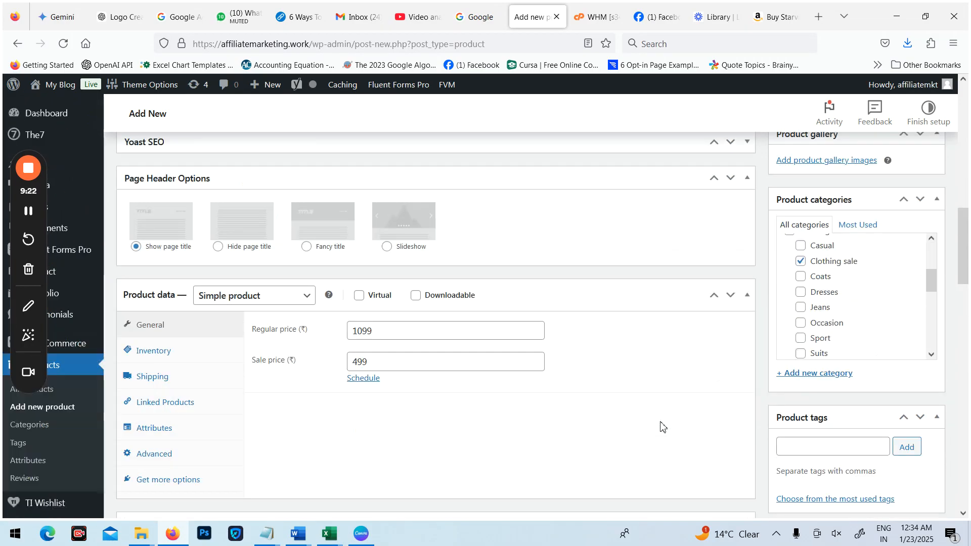
- Publish the new socks product
{"action": "scroll", "coordinate": [581, 419], "scroll_direction": "up", "scroll_amount": 10}
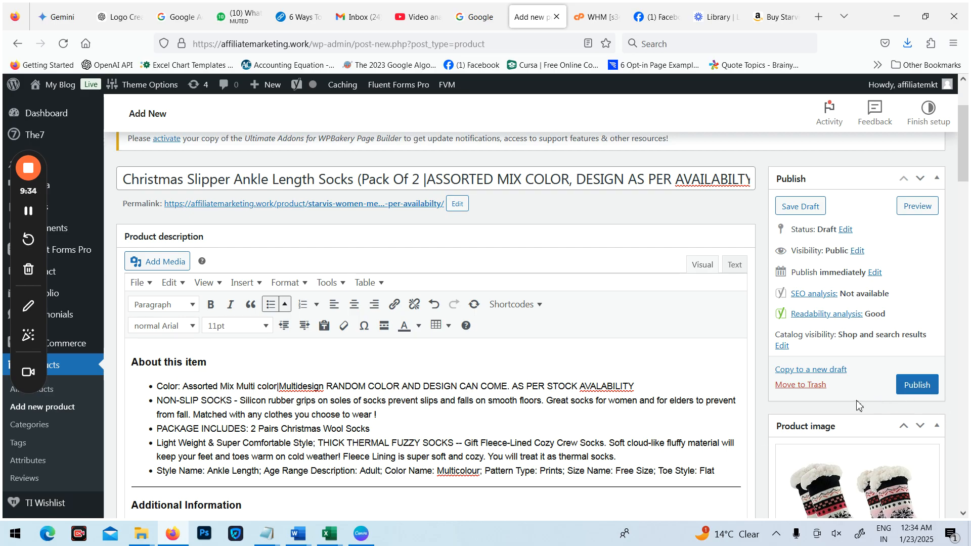
{"action": "left_click", "coordinate": [919, 384]}
{"action": "left_click", "coordinate": [931, 385]}
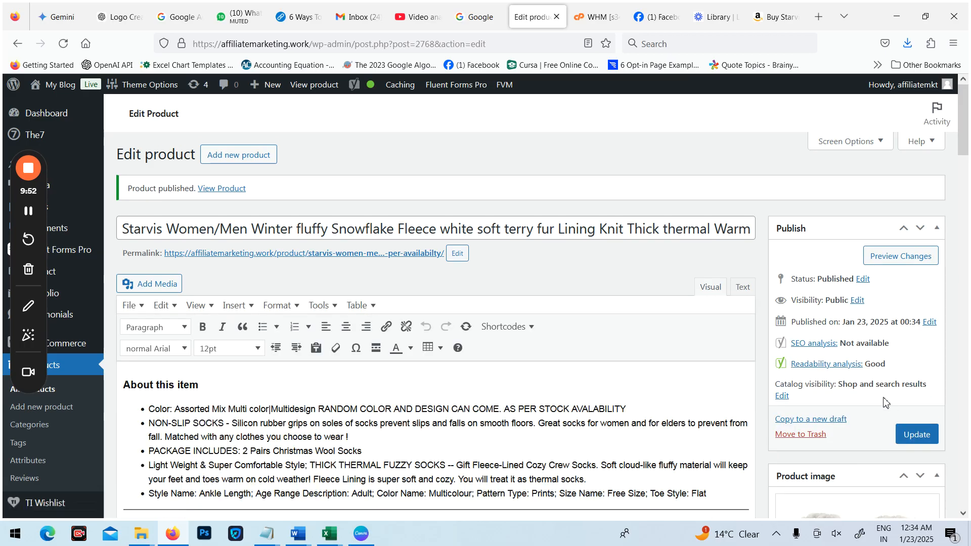
- Look over the published product's details and open a preview of its store page
{"action": "scroll", "coordinate": [852, 397], "scroll_direction": "down", "scroll_amount": 5}
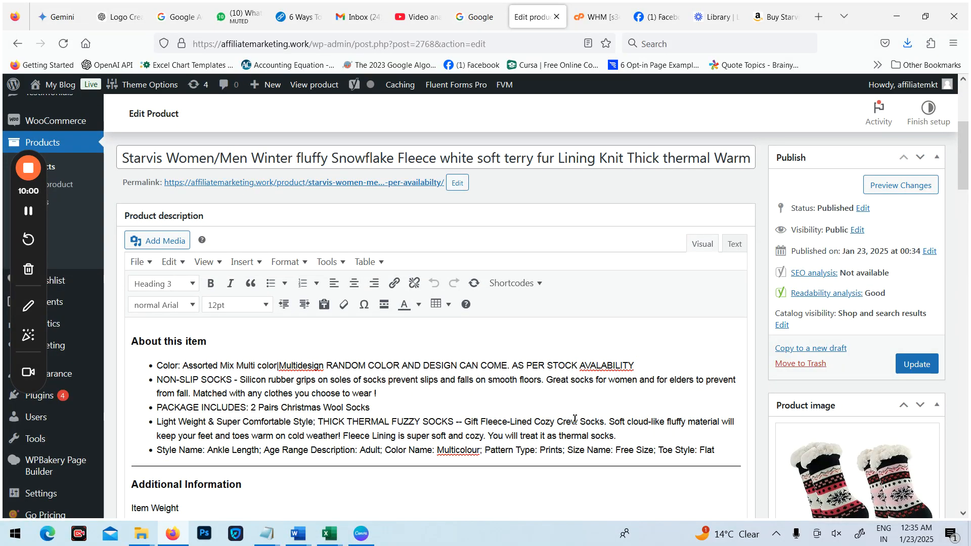
{"action": "left_click", "coordinate": [927, 373]}
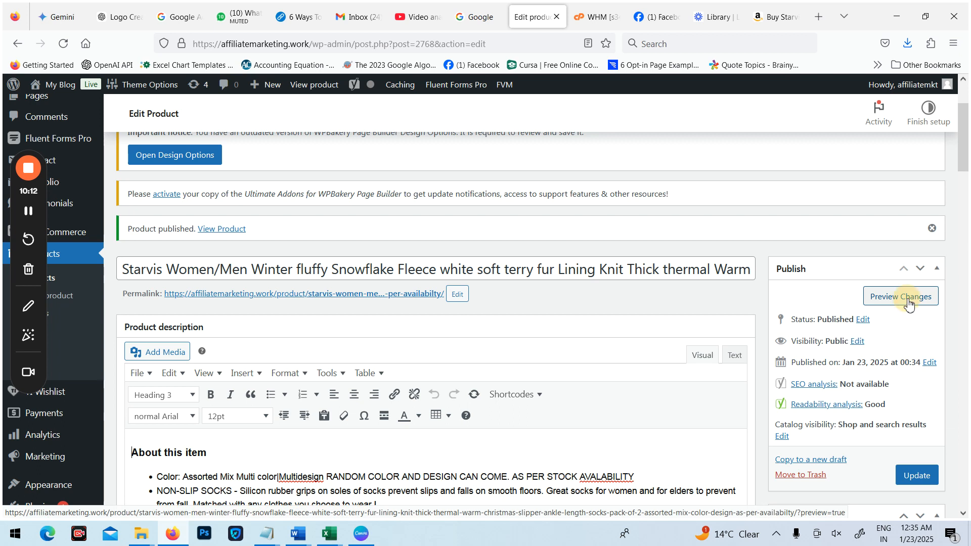
{"action": "left_click", "coordinate": [909, 303]}
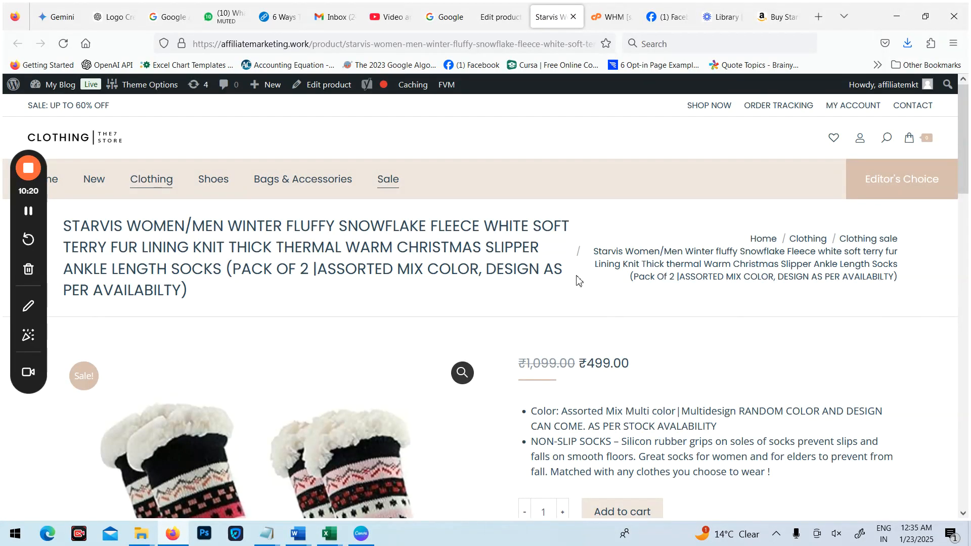
- Examine the socks' store page, covering title, image, prices, short and full descriptions and additional information, and return to the product editor
{"action": "scroll", "coordinate": [264, 198], "scroll_direction": "down", "scroll_amount": 3}
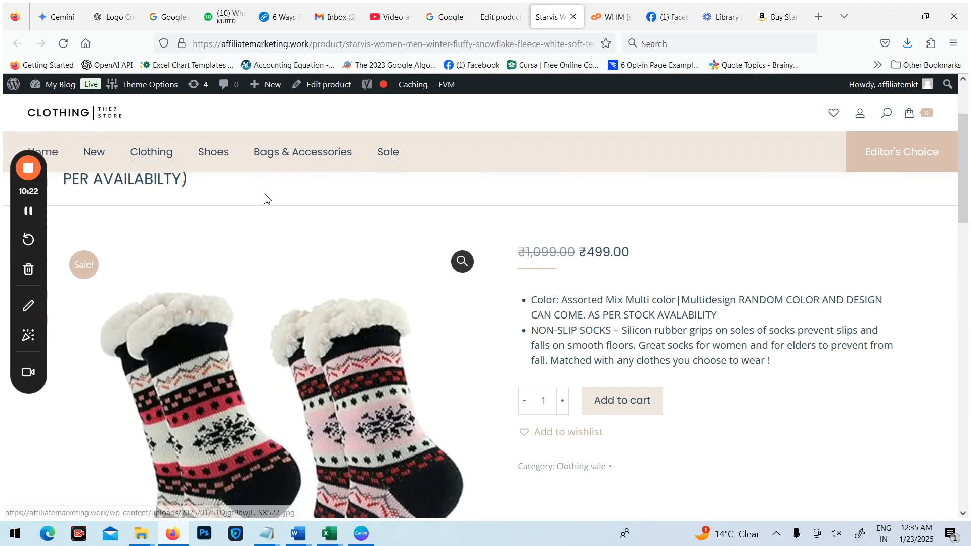
{"action": "scroll", "coordinate": [232, 180], "scroll_direction": "up", "scroll_amount": 3}
{"action": "left_click", "coordinate": [170, 226]}
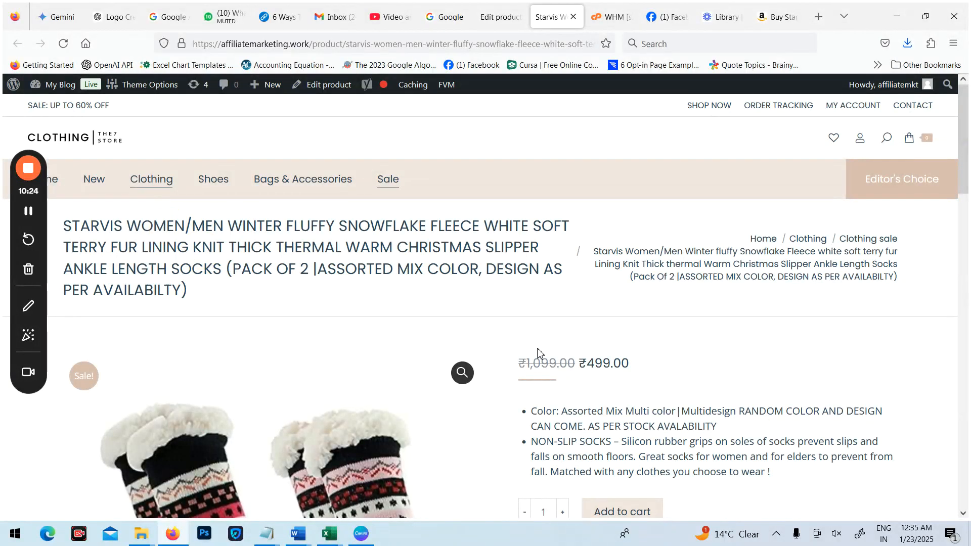
{"action": "scroll", "coordinate": [589, 358], "scroll_direction": "down", "scroll_amount": 5}
{"action": "scroll", "coordinate": [589, 357], "scroll_direction": "up", "scroll_amount": 2}
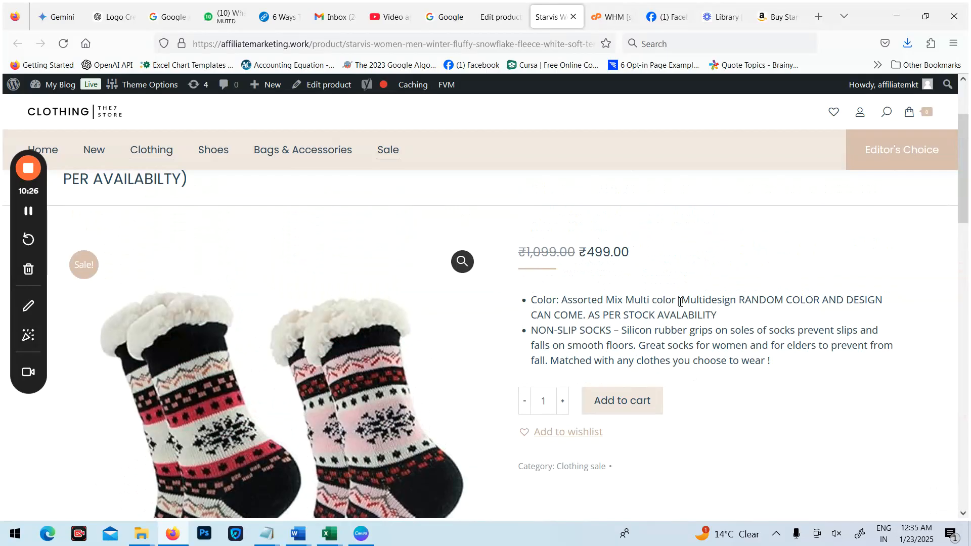
{"action": "left_click_drag", "start_coordinate": [680, 302], "coordinate": [764, 378]}
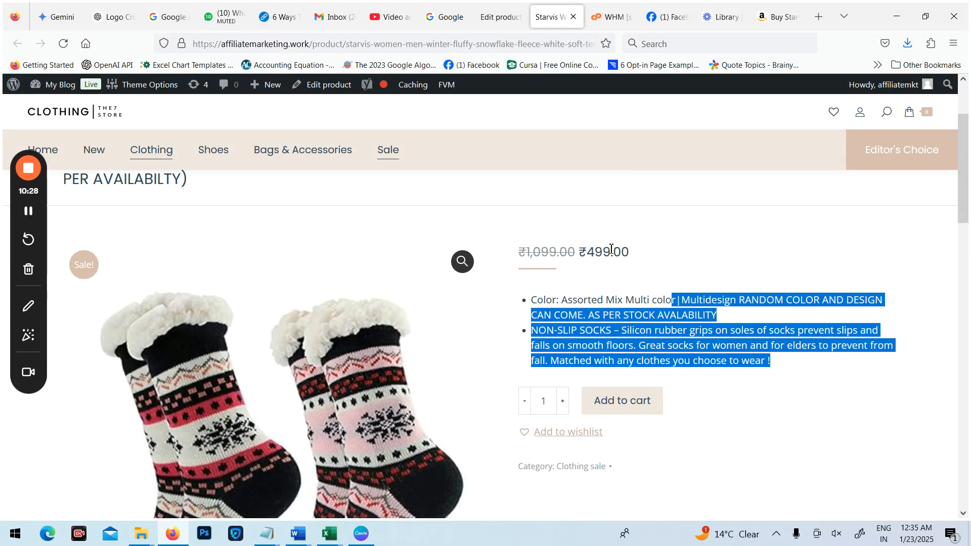
{"action": "scroll", "coordinate": [612, 283], "scroll_direction": "down", "scroll_amount": 5}
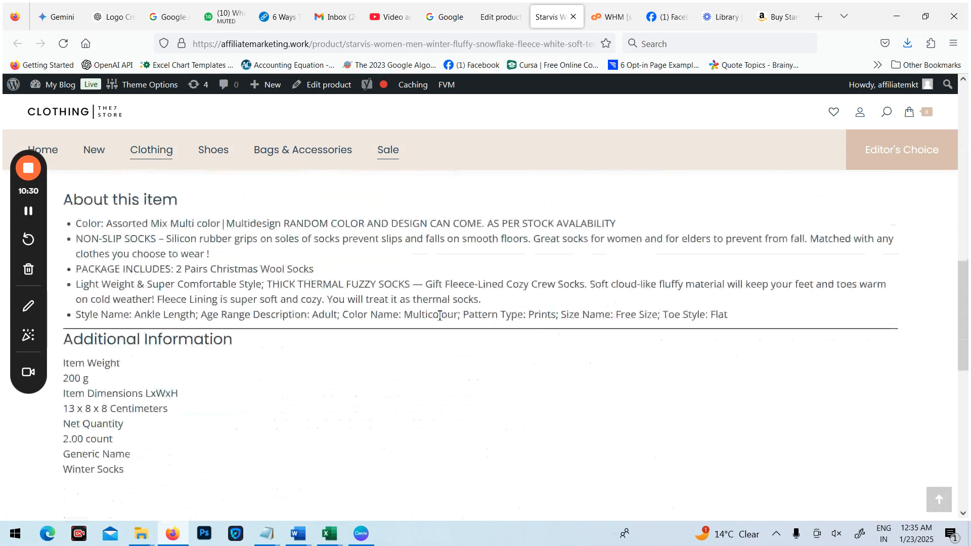
{"action": "scroll", "coordinate": [237, 329], "scroll_direction": "up", "scroll_amount": 2}
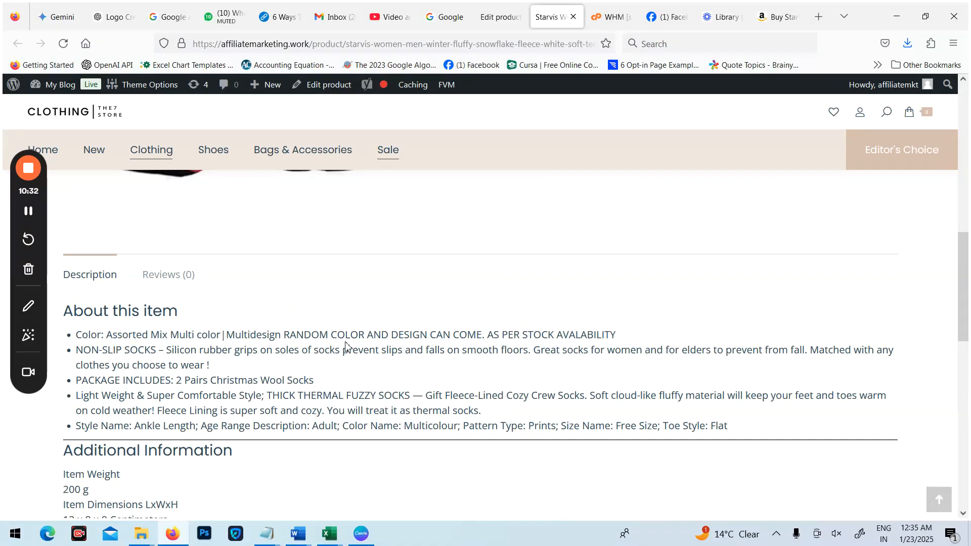
{"action": "scroll", "coordinate": [450, 363], "scroll_direction": "down", "scroll_amount": 6}
{"action": "scroll", "coordinate": [449, 362], "scroll_direction": "up", "scroll_amount": 10}
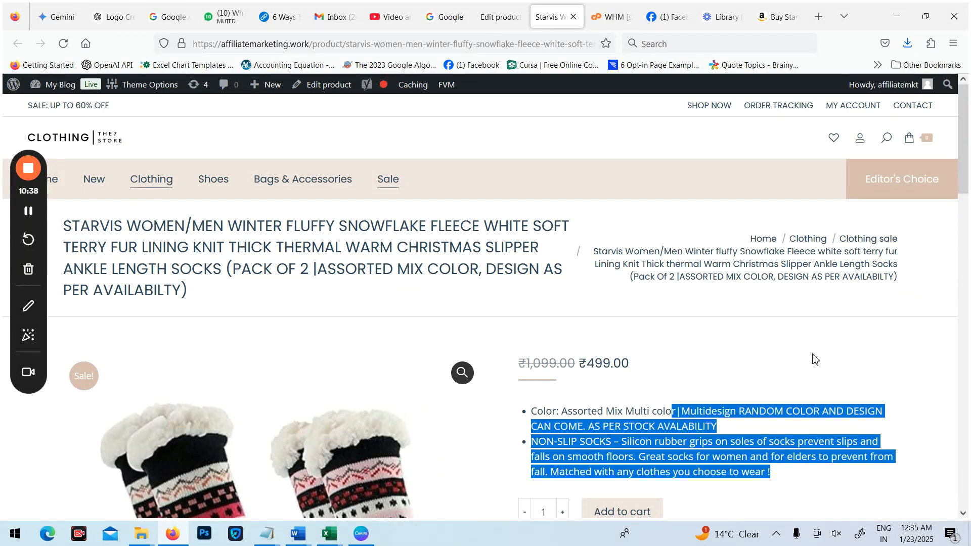
{"action": "scroll", "coordinate": [568, 276], "scroll_direction": "down", "scroll_amount": 10}
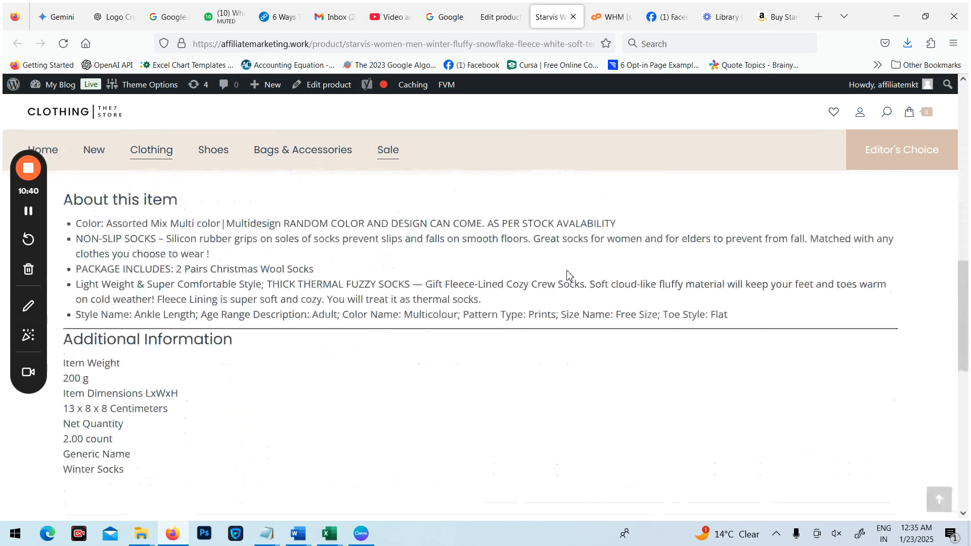
{"action": "scroll", "coordinate": [569, 275], "scroll_direction": "up", "scroll_amount": 15}
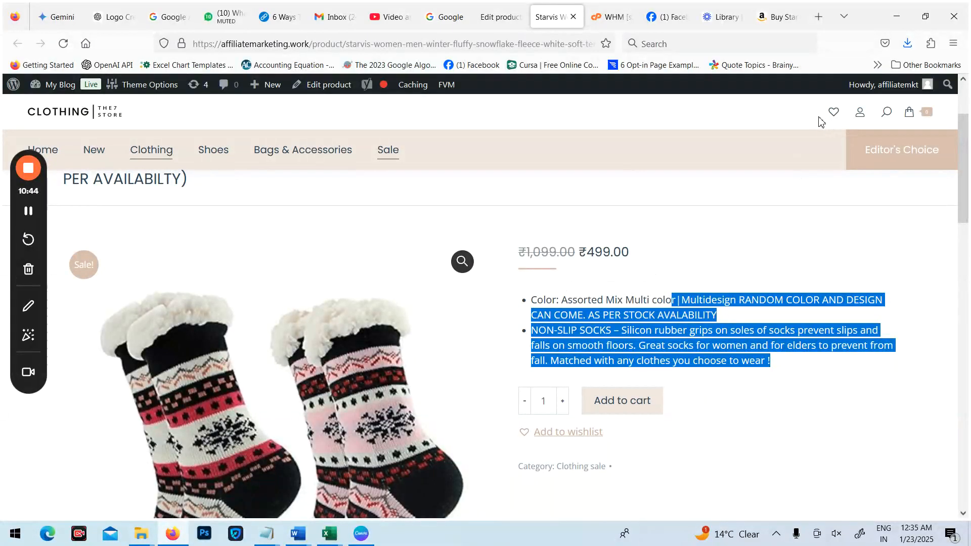
{"action": "left_click", "coordinate": [502, 18]}
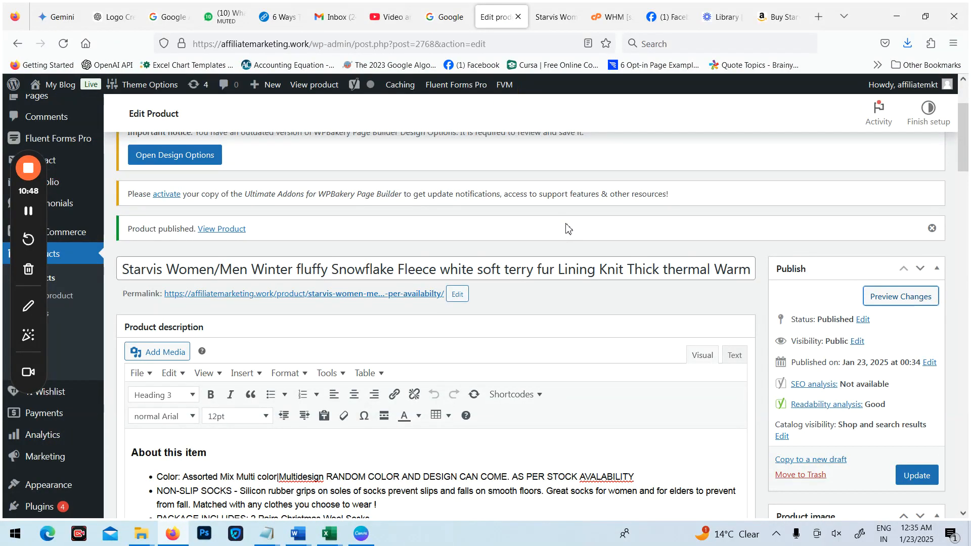